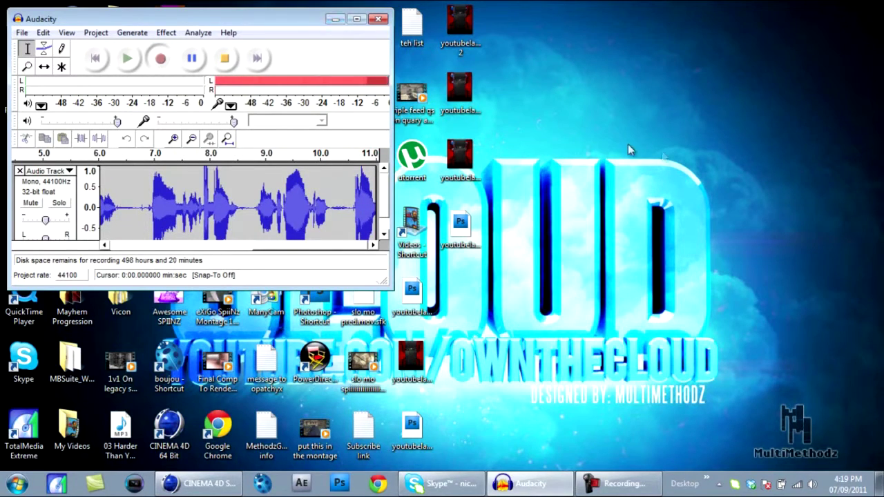
Step: Minimize the Audacity window and switch to the CINEMA 4D project
left_click(335, 20)
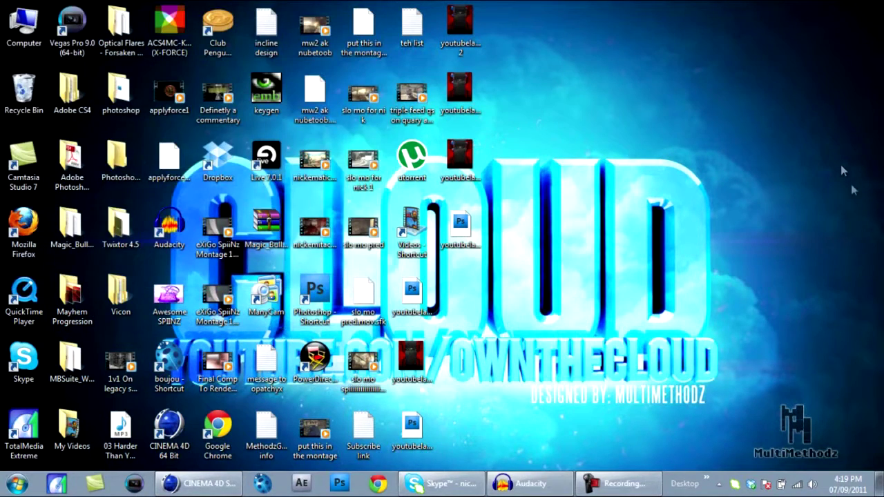
left_click(201, 483)
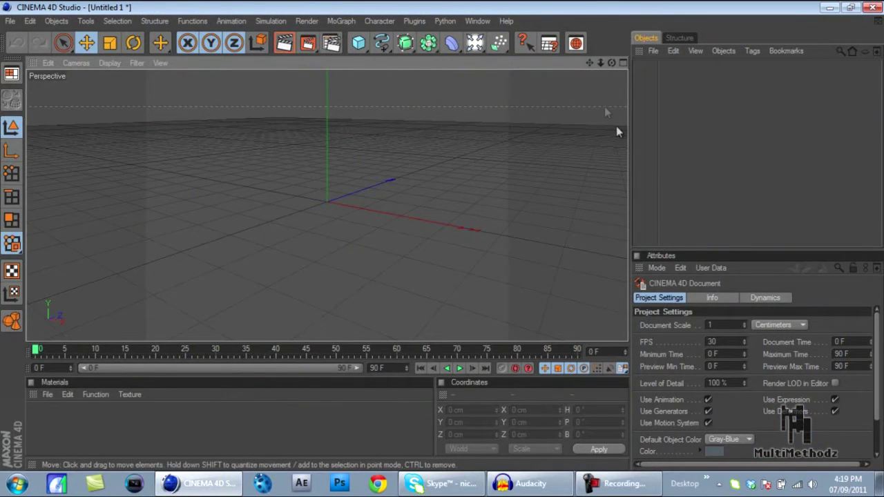
left_click_drag(611, 63, 441, 235)
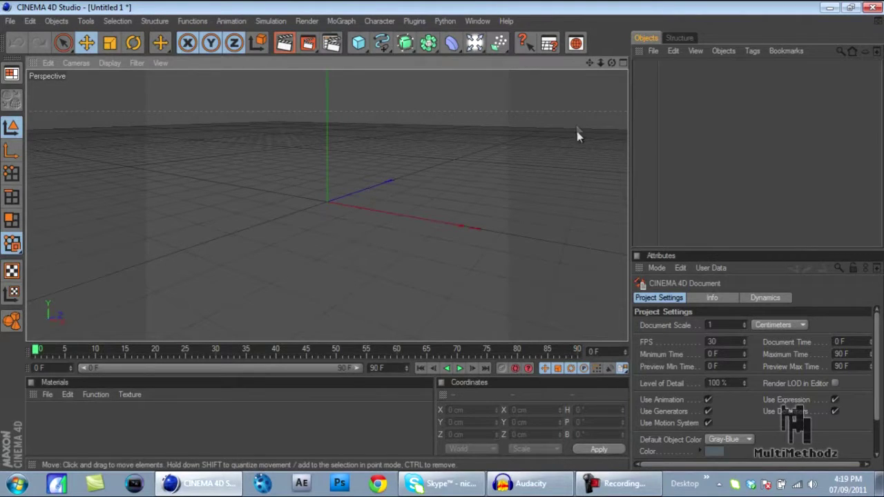
left_click_drag(612, 63, 442, 236)
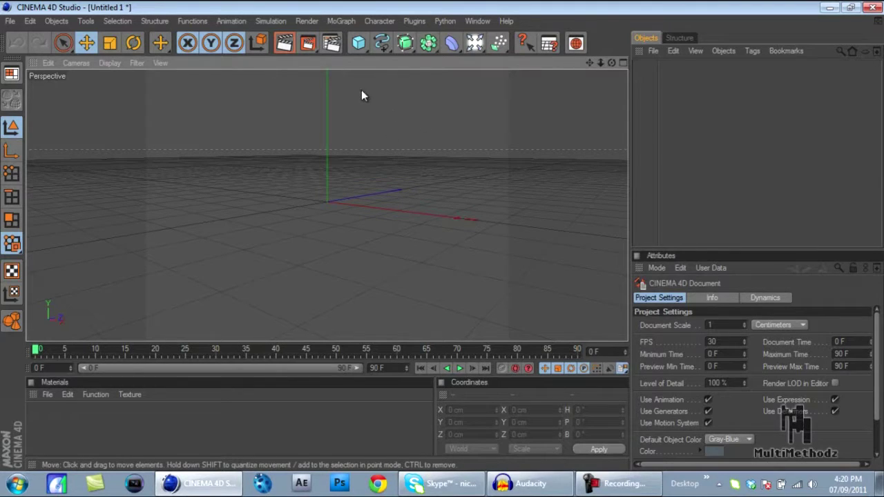
left_click(605, 486)
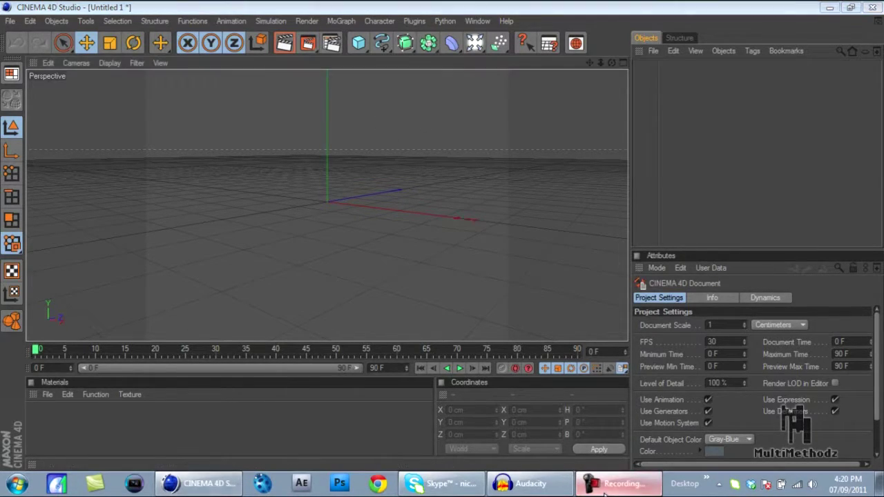
left_click(215, 119)
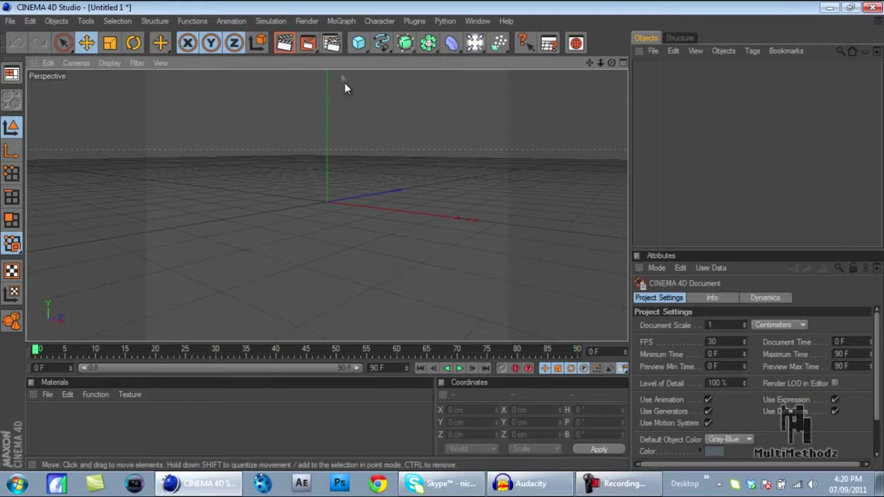
Step: Set the render output size to a width of 1280 pixels and a height of 720 pixels
left_click(331, 43)
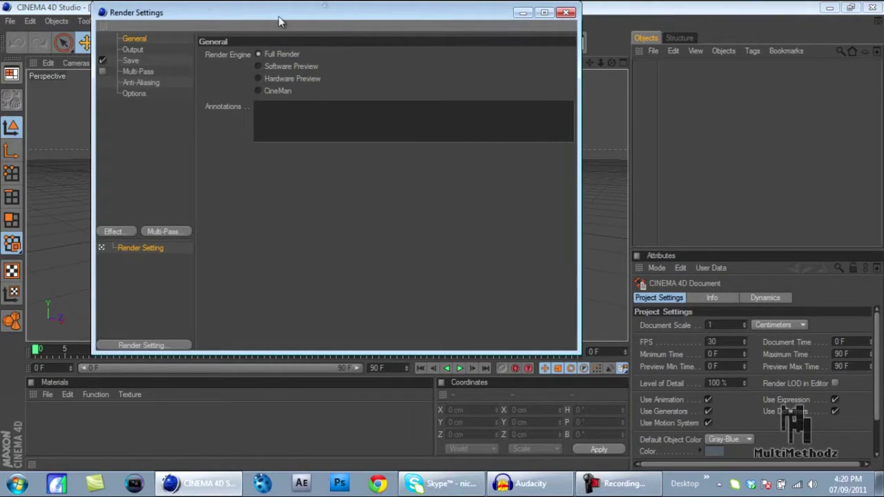
left_click(566, 13)
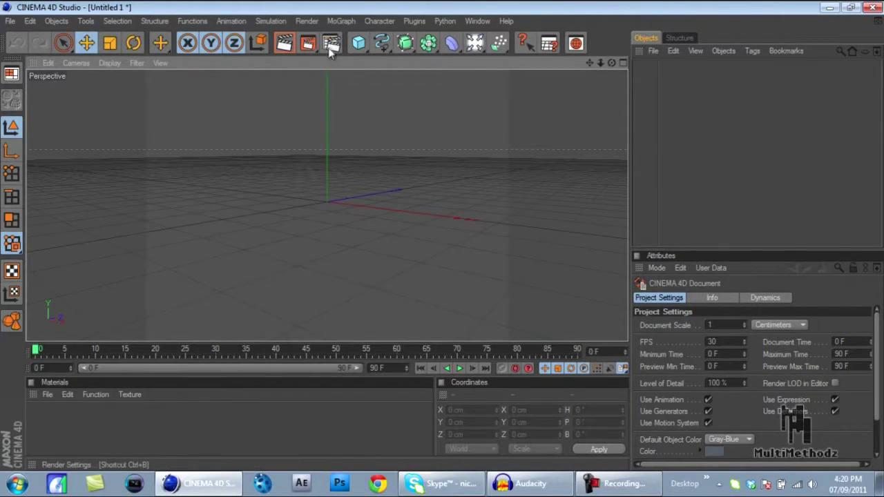
left_click(331, 43)
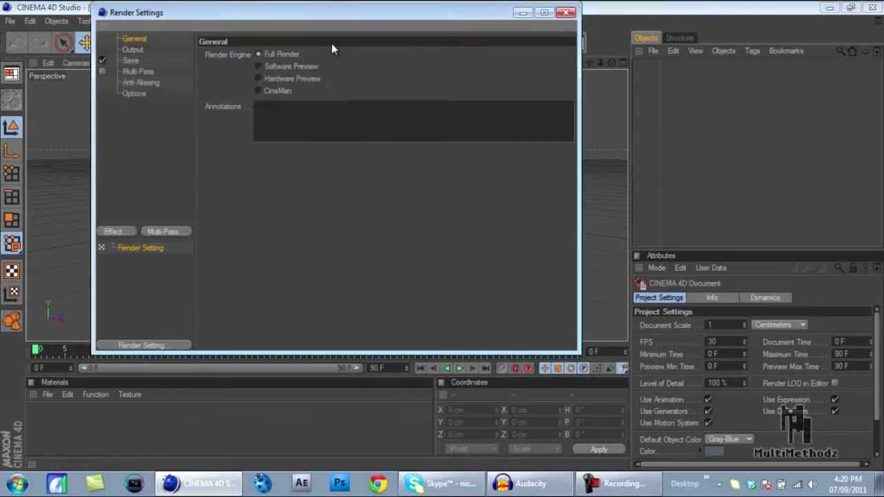
left_click(132, 50)
double_click(294, 67)
type("128")
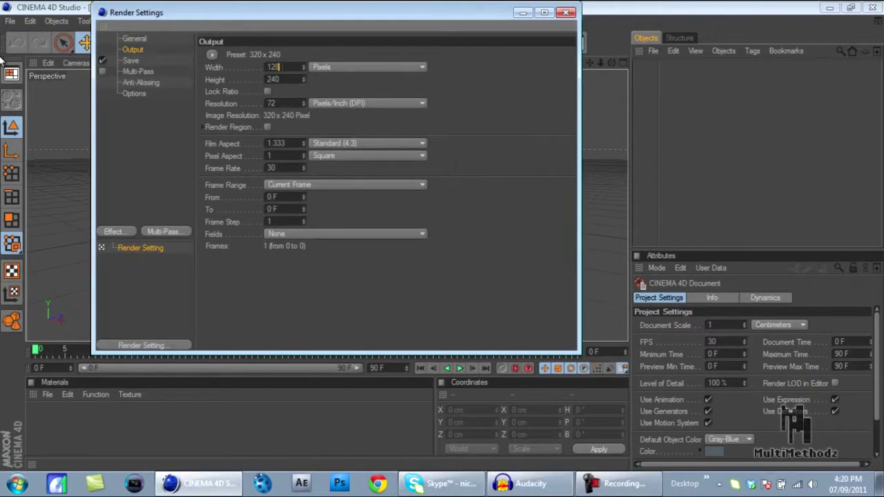
type("0")
key("Tab")
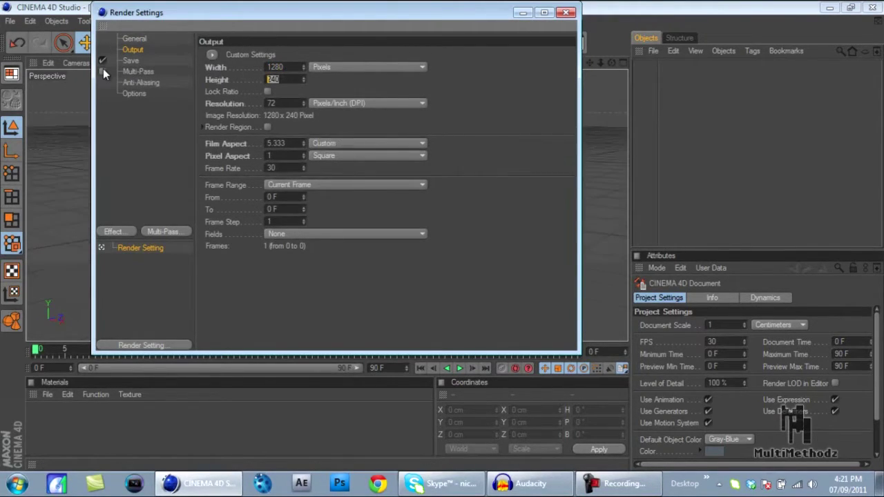
type("720")
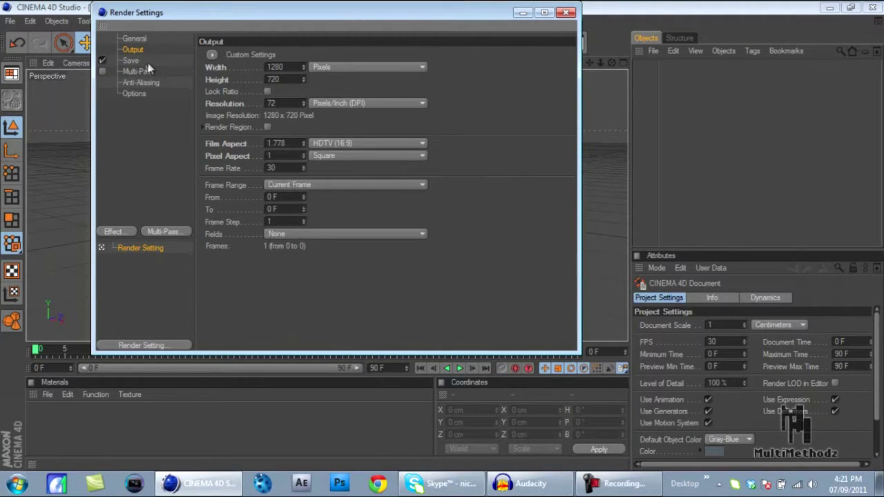
Step: Set the file format for the saved render to PNG
left_click(131, 61)
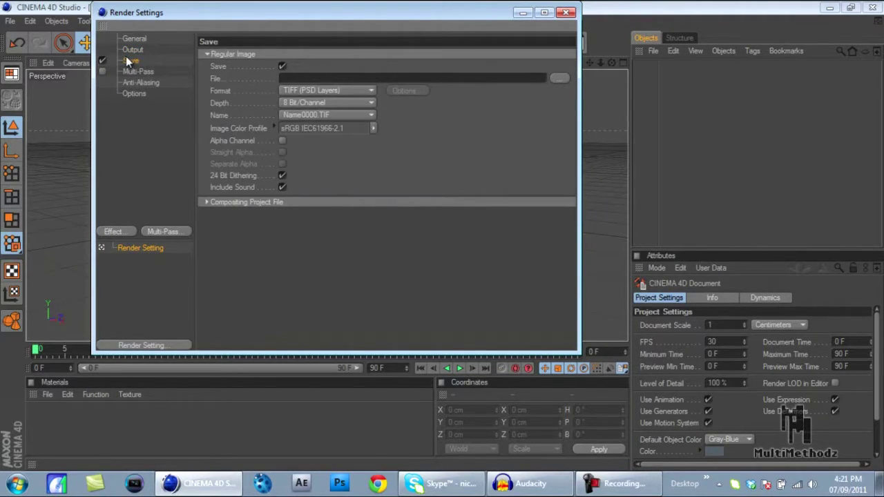
left_click(132, 51)
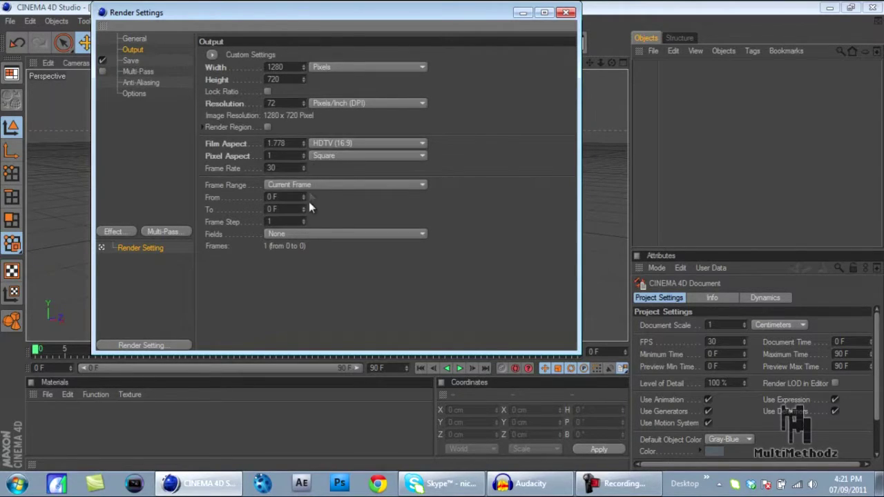
left_click(131, 60)
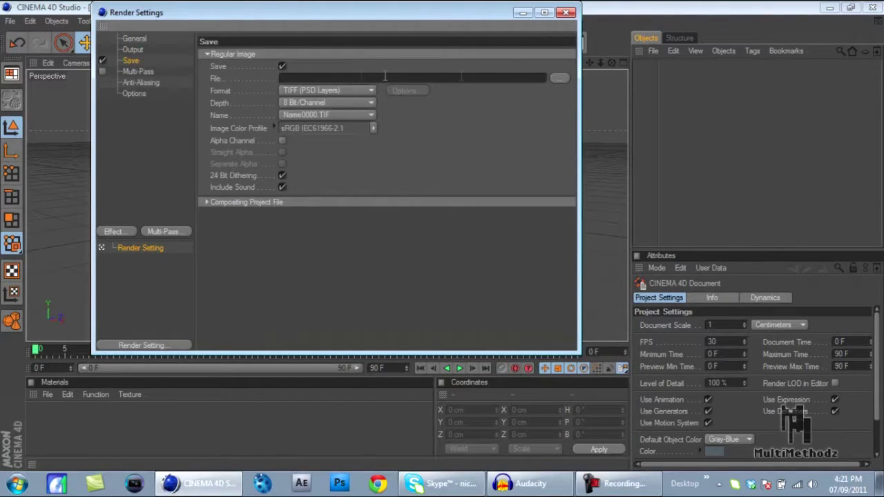
left_click(369, 92)
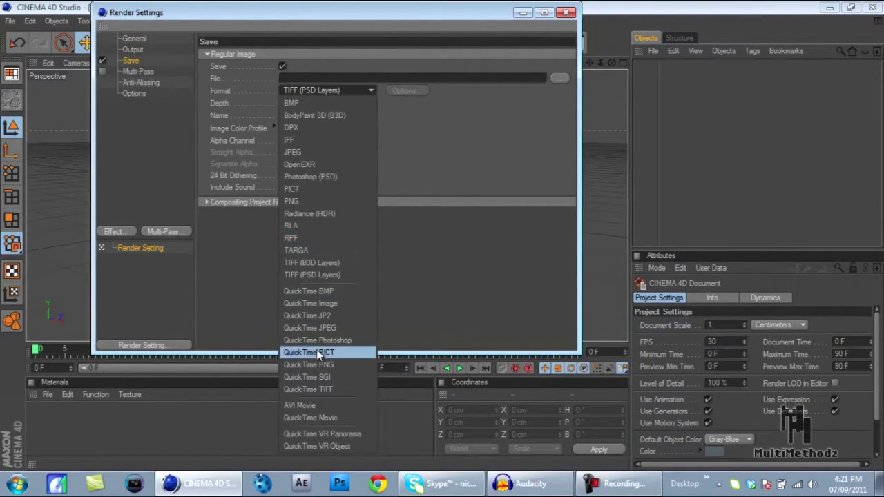
left_click(304, 202)
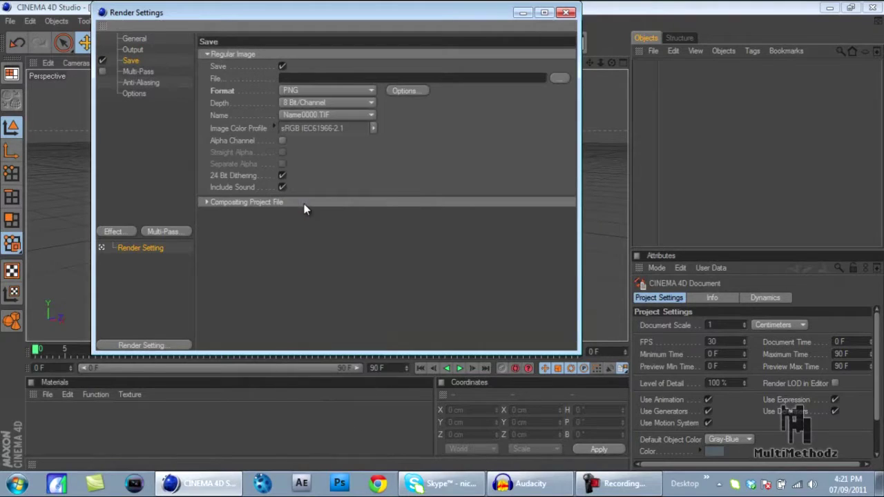
Step: Set the render's save file to "tutorial text" in the C4D Renders folder
left_click(558, 79)
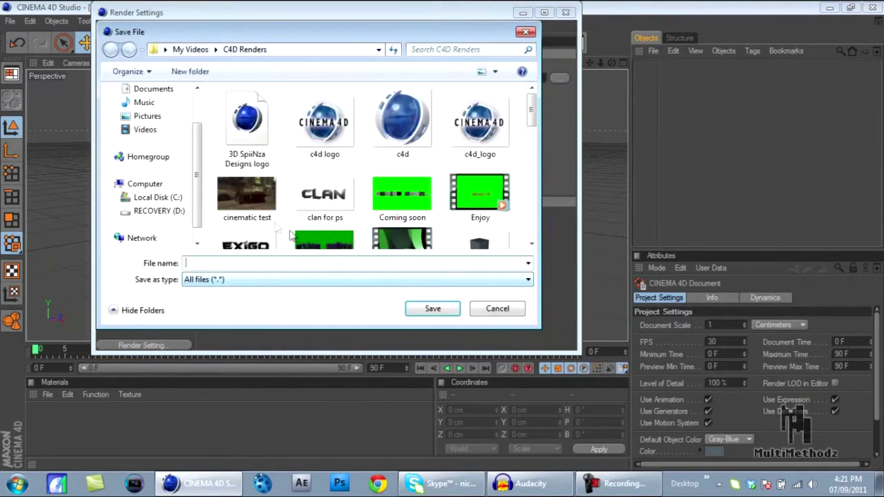
type("tutorial text")
left_click(424, 312)
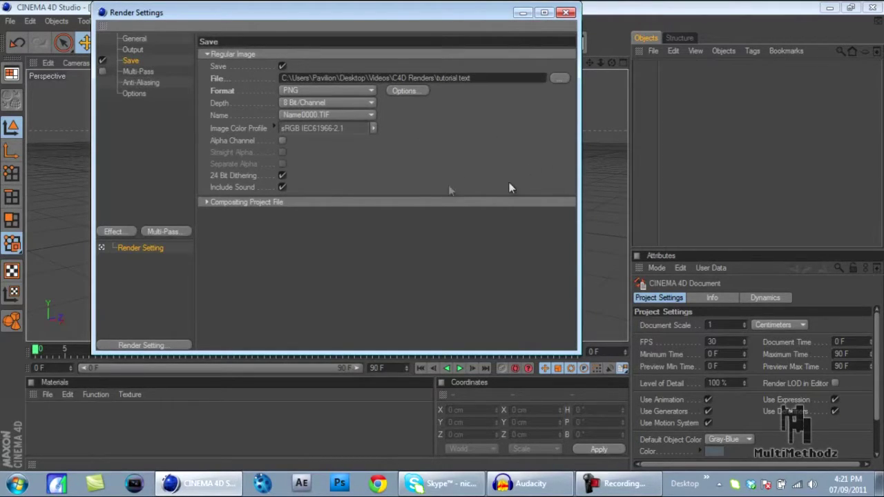
Step: Enable the alpha channel for the saved render and close the render settings
left_click(281, 141)
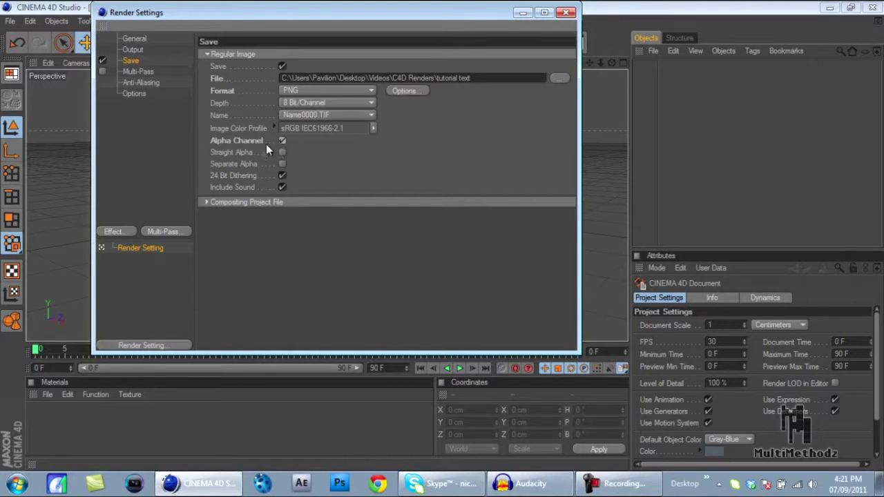
left_click(241, 140)
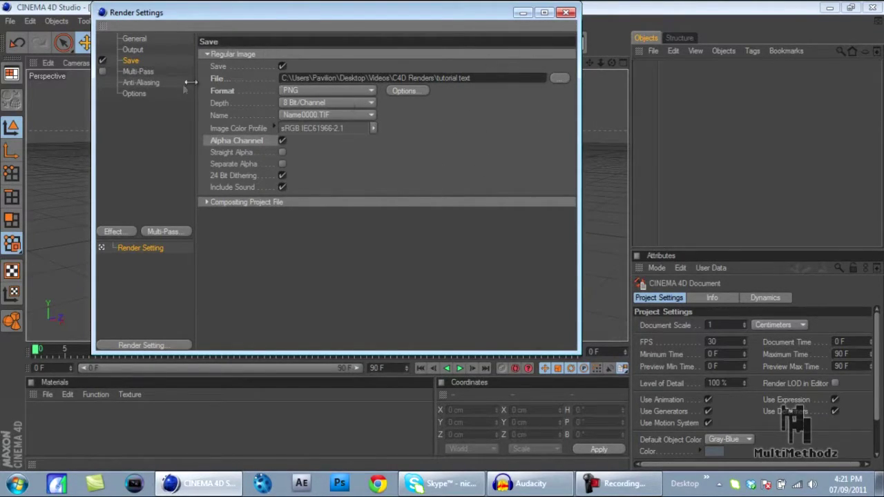
left_click(565, 12)
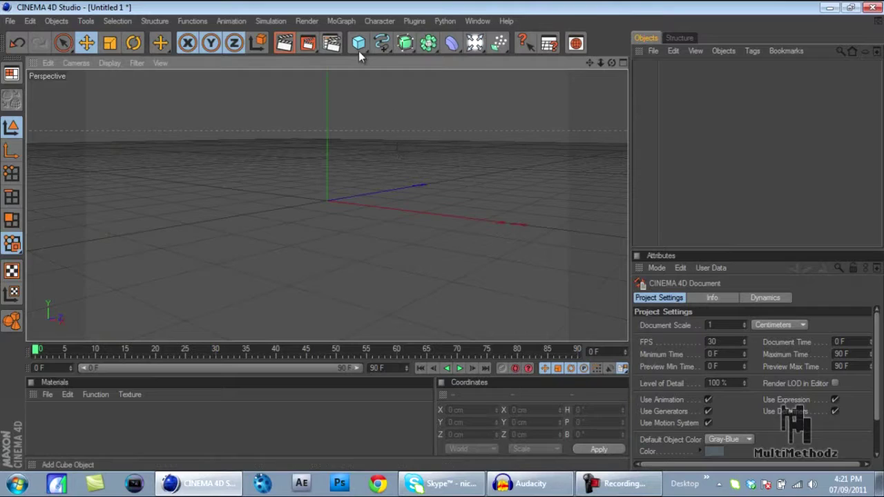
Step: Add a MoText object to the scene
left_click(381, 44)
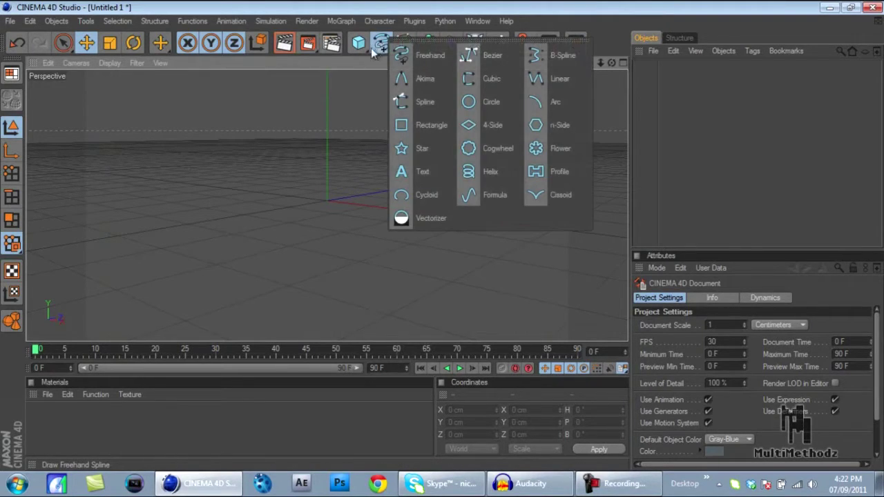
left_click(344, 21)
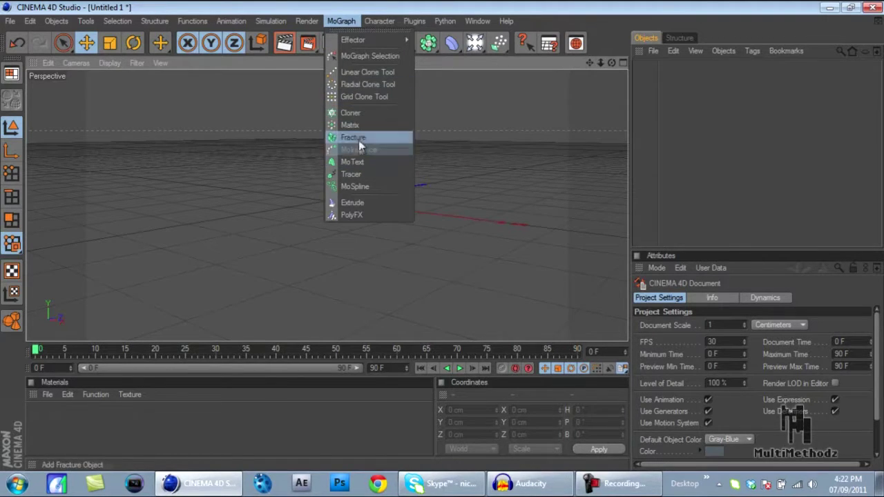
left_click(361, 161)
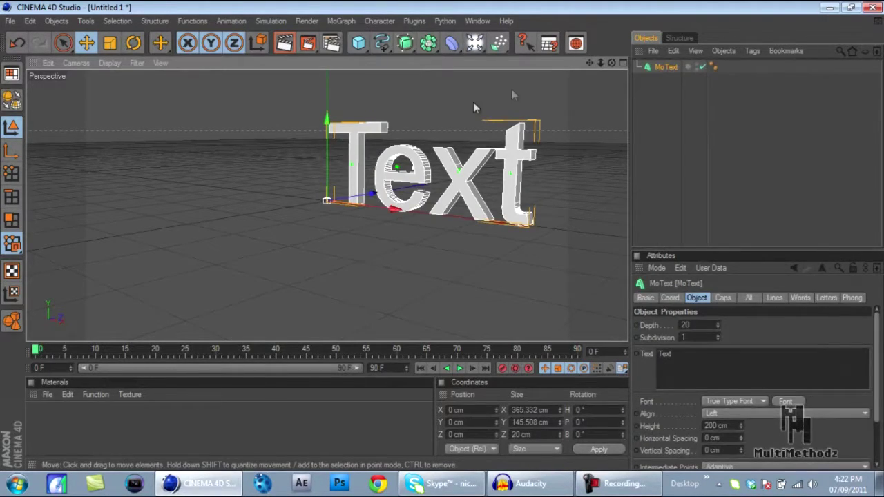
Step: Examine the 3D text nearly head-on and centred in the perspective view
left_click_drag(611, 63, 442, 237)
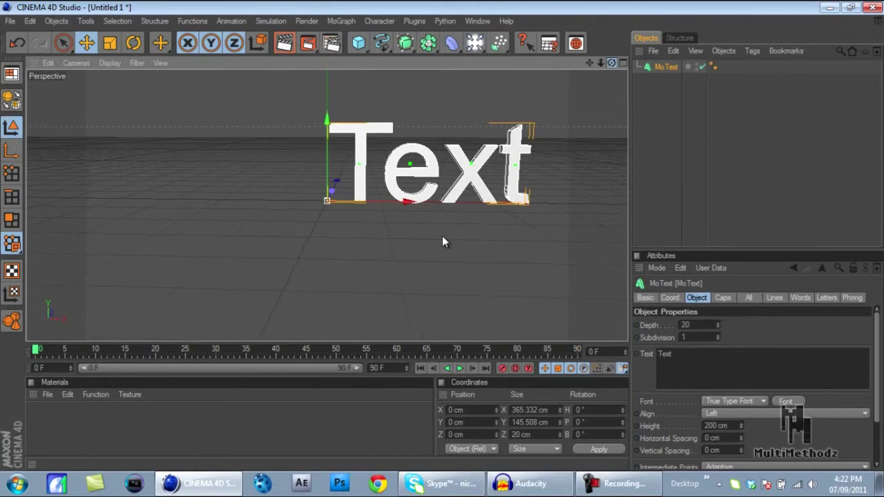
middle_click_drag(441, 235, 443, 234, "alt")
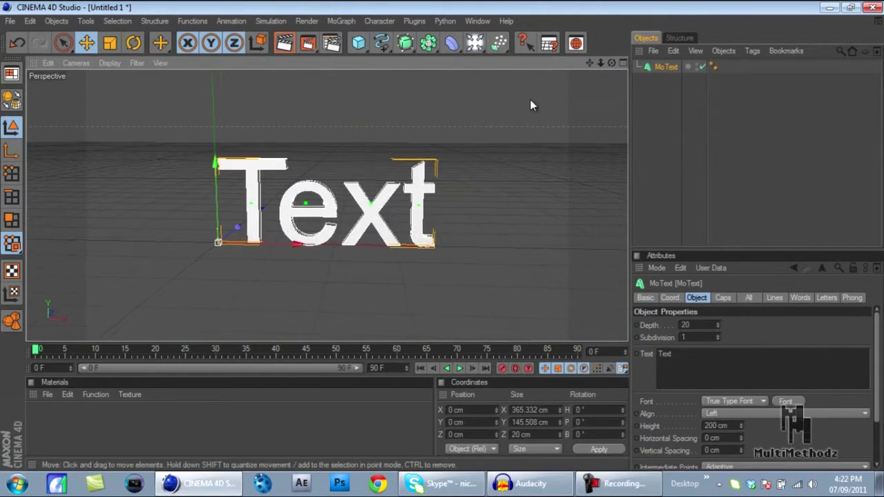
scroll(529, 105, "up", 3)
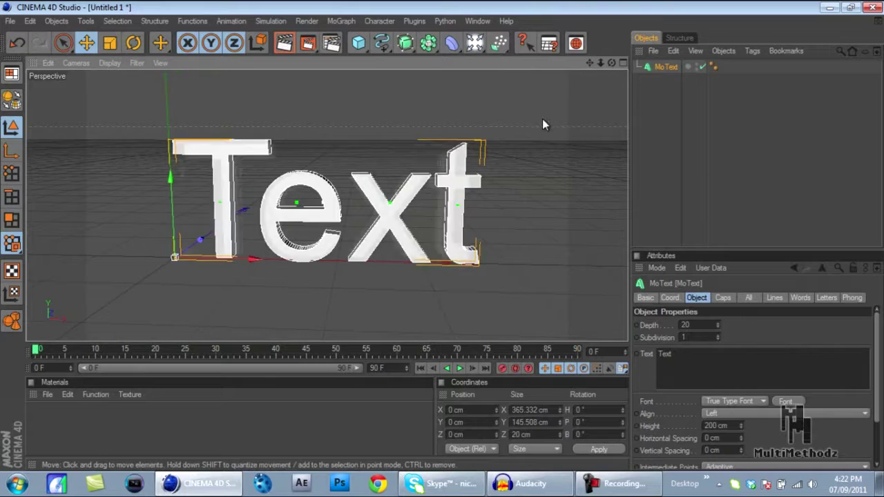
scroll(542, 124, "down", 2)
left_click_drag(601, 63, 446, 241)
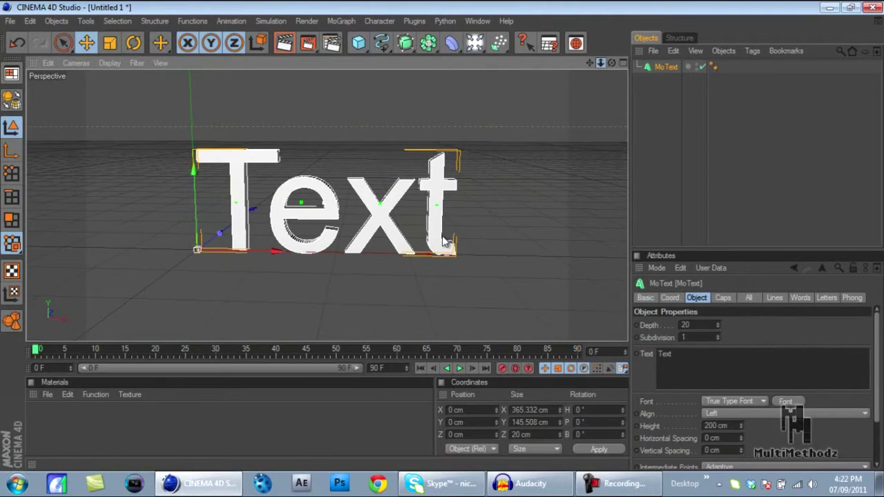
scroll(508, 233, "up", 3)
scroll(507, 236, "down", 1)
scroll(508, 237, "up", 1)
left_click_drag(611, 63, 443, 237)
left_click_drag(196, 359, 257, 304)
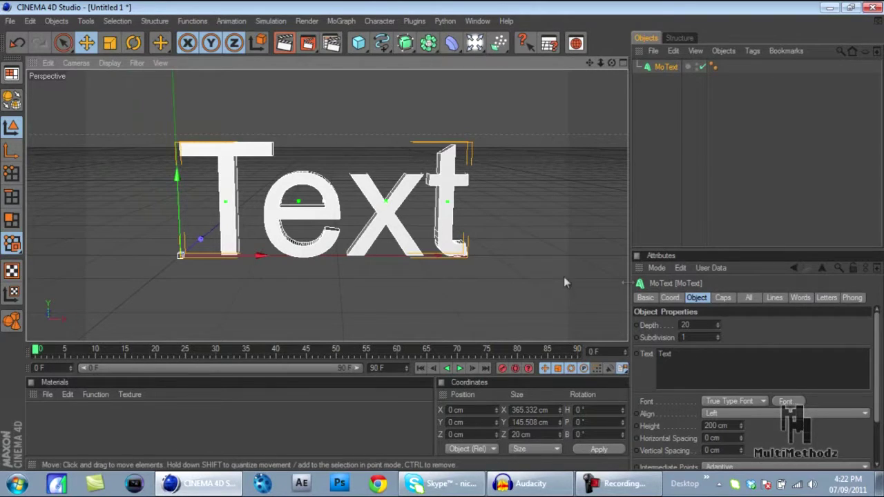
Step: Replace the MoText object's default text with "Methodz"
left_click_drag(749, 355, 185, 343)
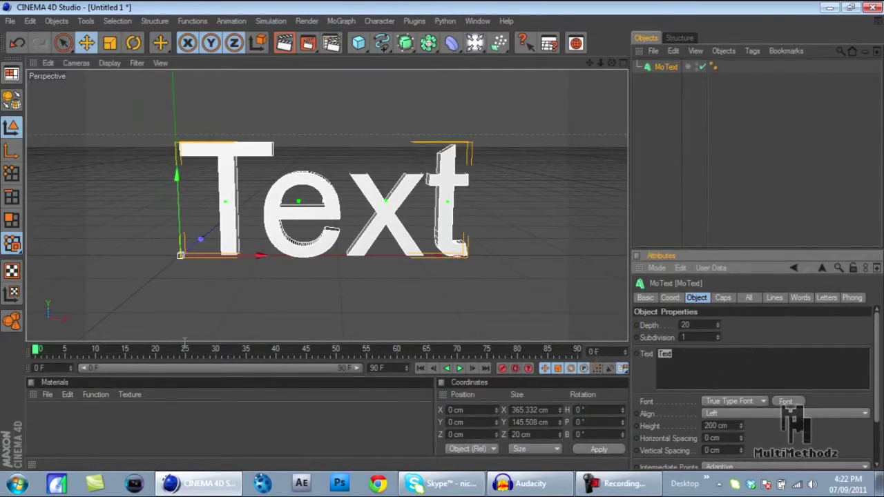
left_click(673, 361)
left_click_drag(710, 364, 284, 338)
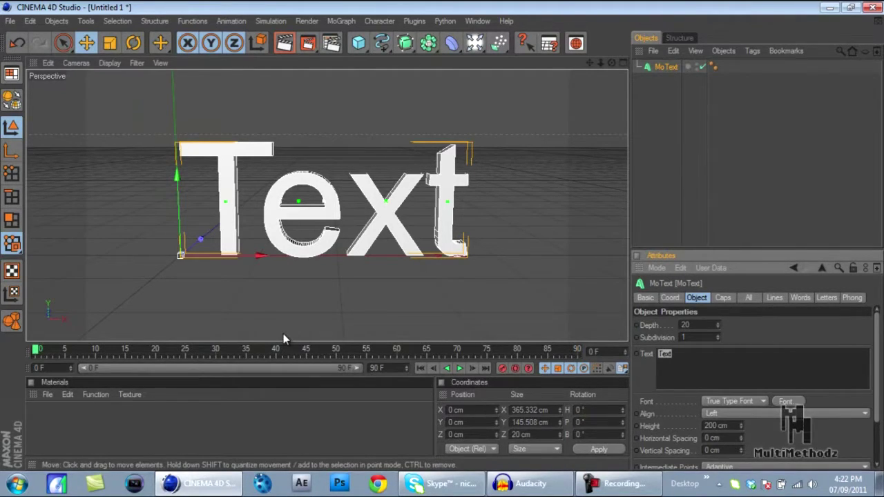
type("Methodz")
left_click(669, 355)
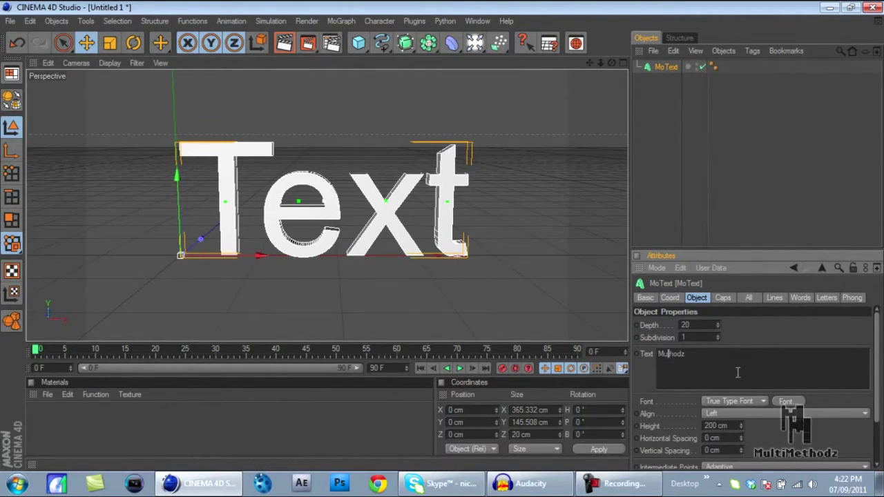
key("BackSpace")
type("et")
Step: Change the MoText font to Face Off M54 in the Regular style
left_click(786, 401)
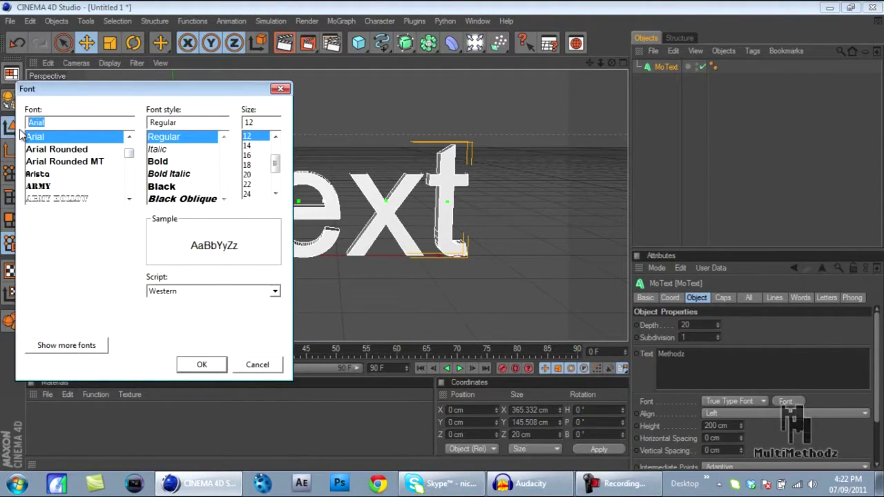
type("fa")
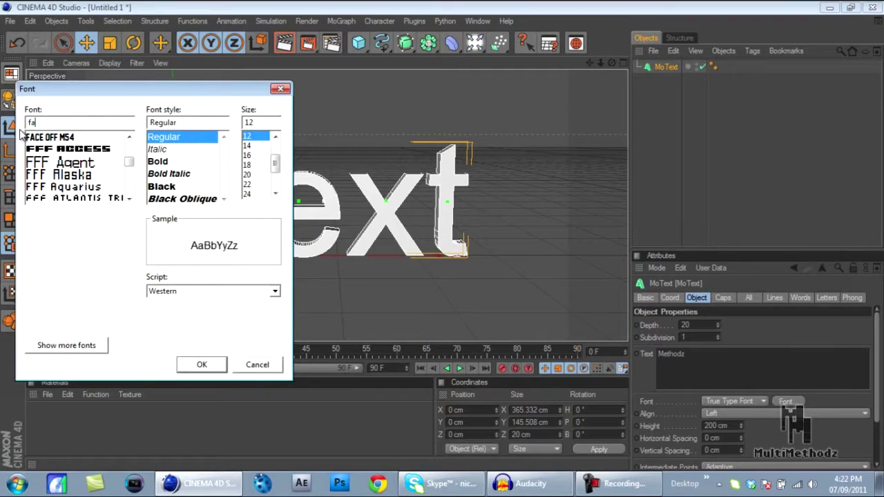
left_click(61, 138)
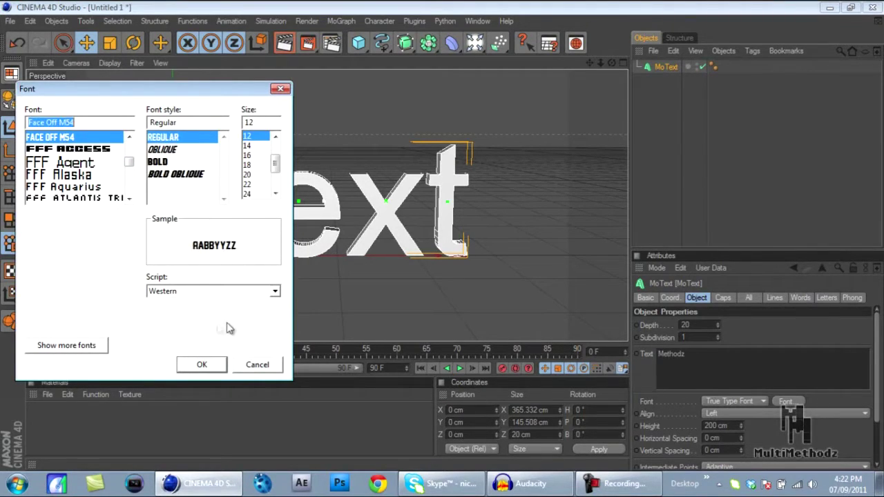
left_click(201, 363)
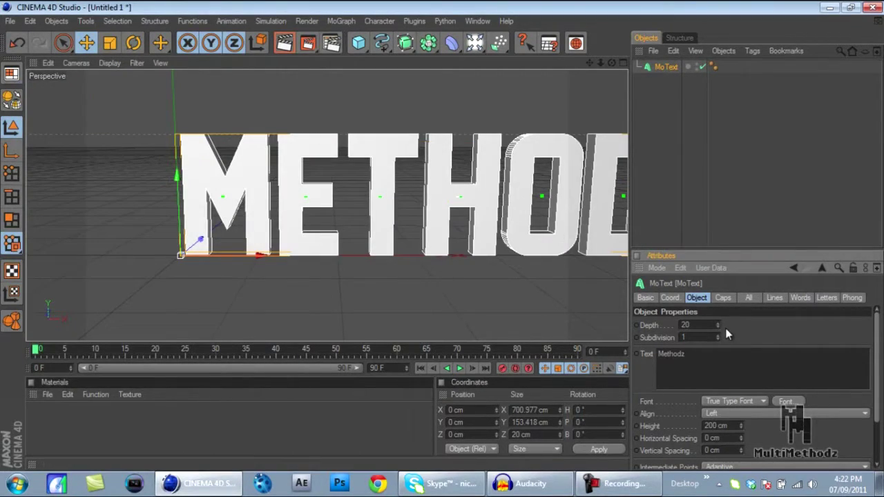
Step: Set the height of the "Methodz" text to 185 cm
left_click_drag(740, 426, 740, 425)
scroll(559, 166, "down", 5)
left_click_drag(589, 63, 580, 106)
left_click_drag(590, 64, 444, 237)
left_click_drag(616, 62, 444, 242)
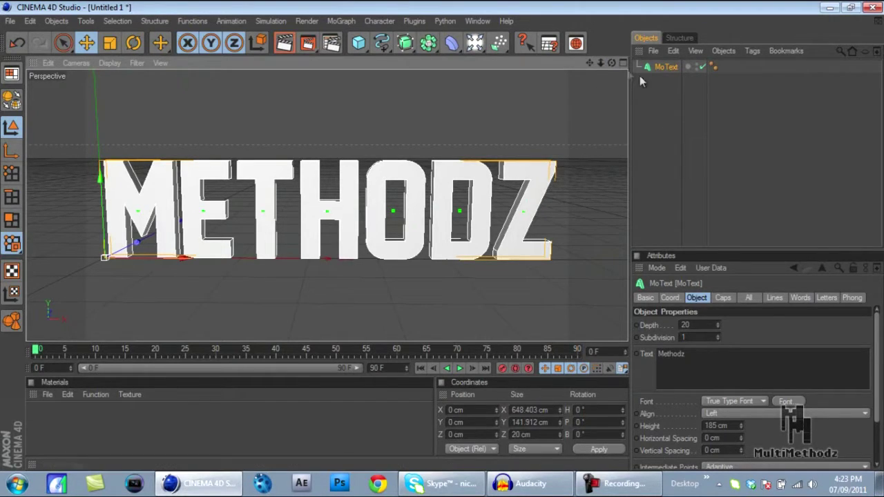
left_click_drag(610, 63, 444, 242)
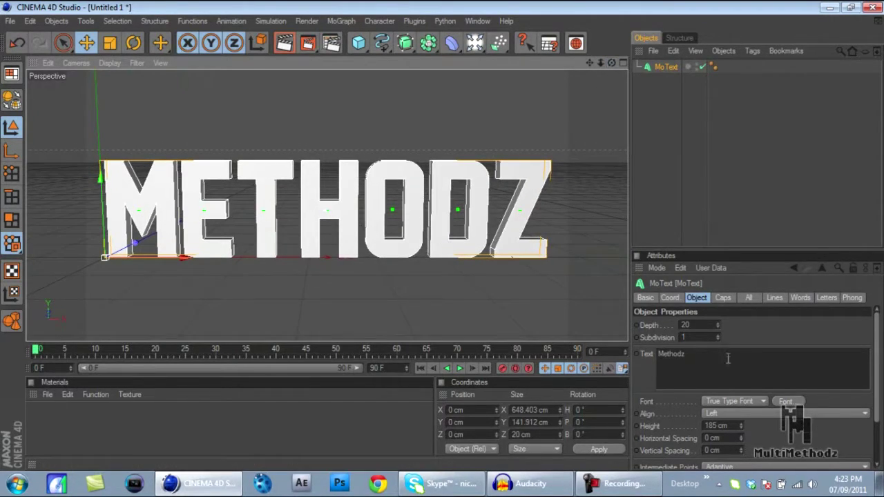
Step: Set the MoText depth to 81 and duplicate the MoText object
mouse_move(719, 324)
left_mouse_down()
mouse_move(719, 312)
mouse_move(719, 327)
left_mouse_up()
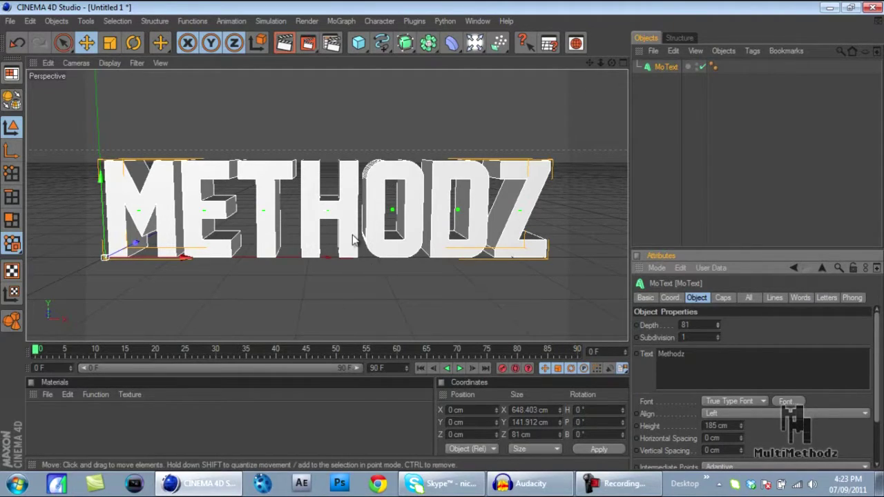
left_click_drag(612, 63, 443, 241)
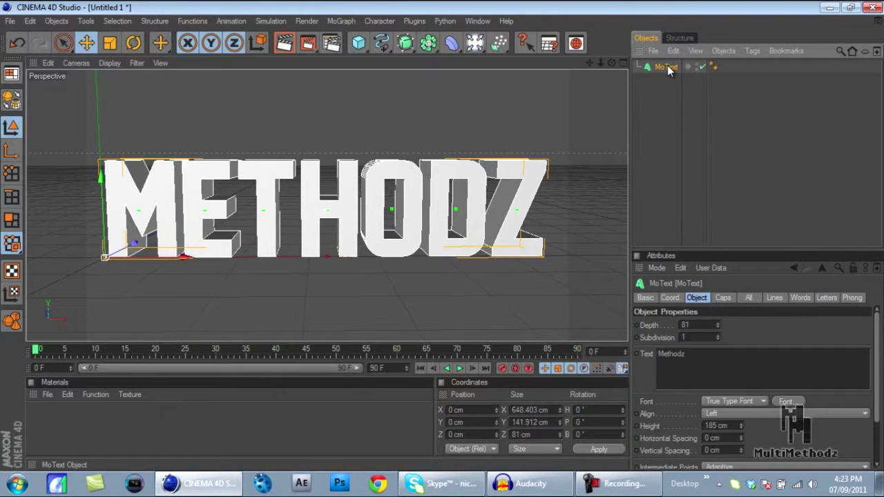
left_click_drag(667, 67, 667, 91)
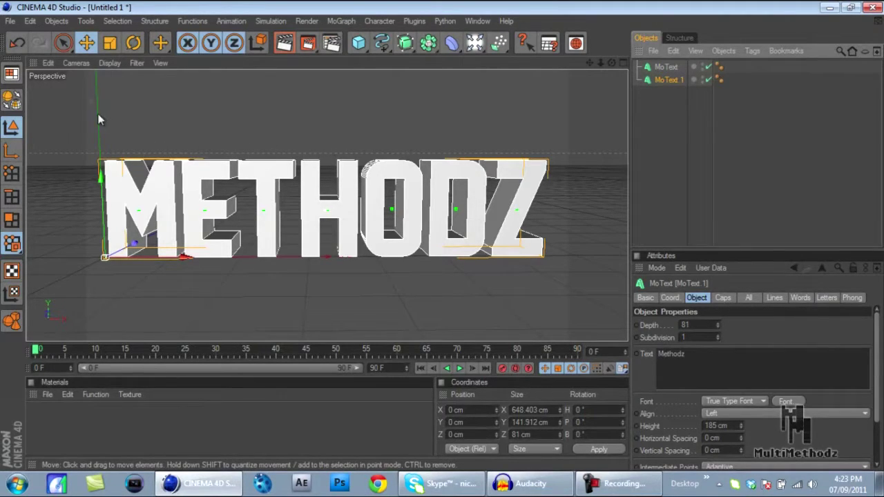
Step: Add a Camera object at the current view and check the scene through it before returning to the editor camera
left_click_drag(474, 43, 518, 127)
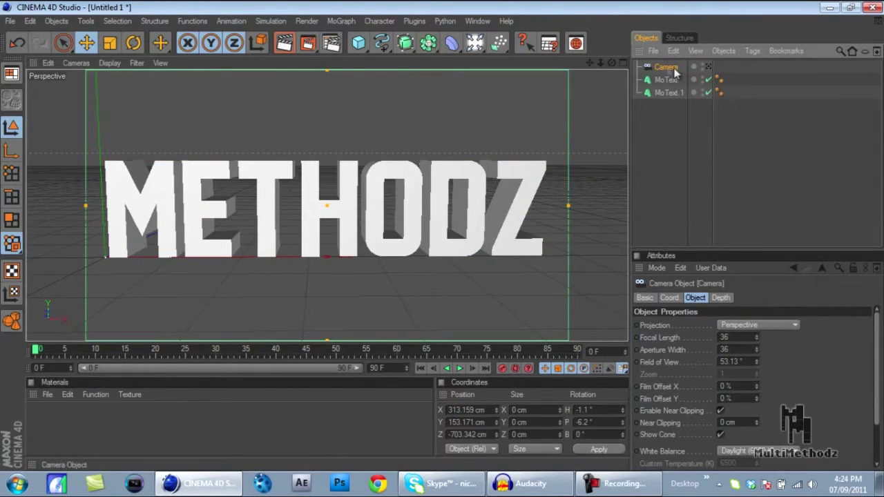
left_click(76, 63)
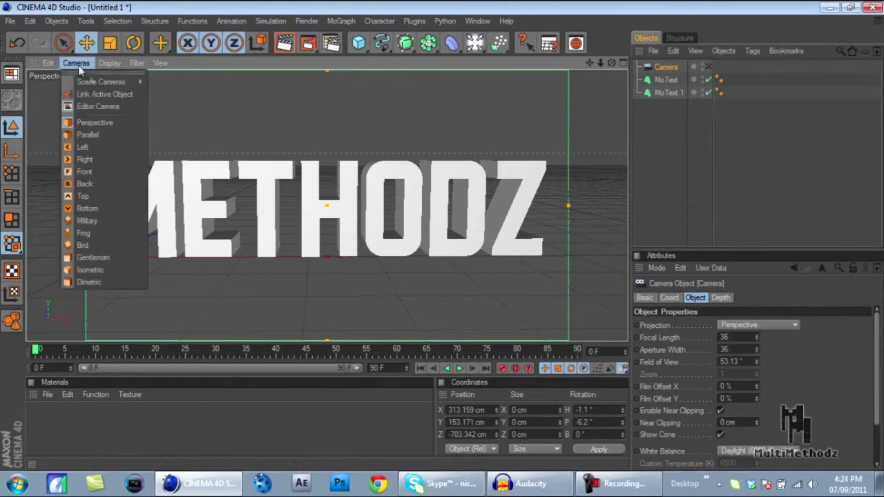
left_click(159, 81)
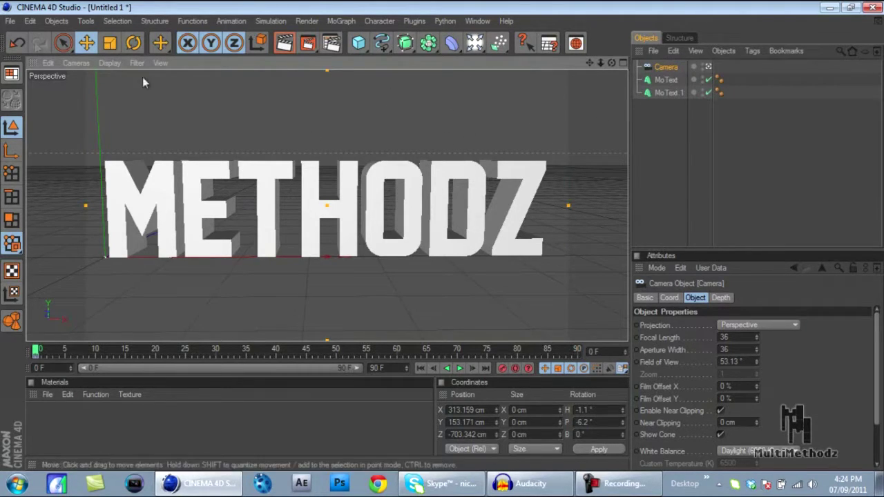
left_click(64, 62)
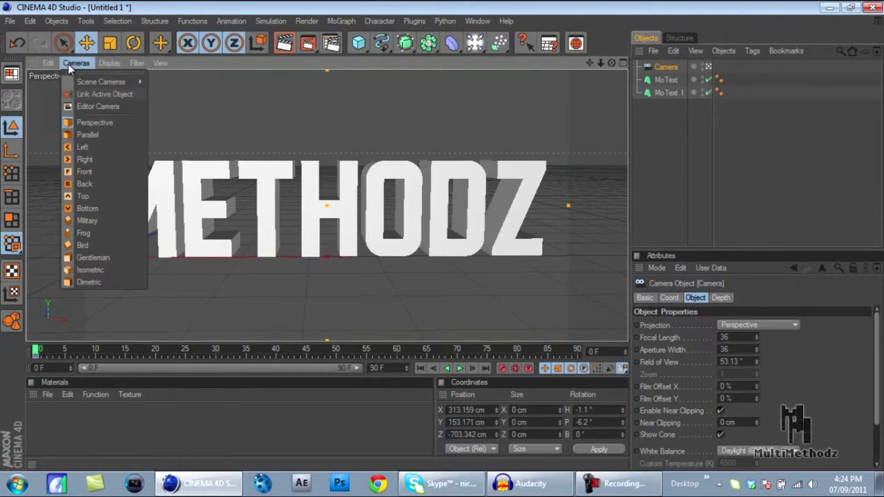
left_click(88, 103)
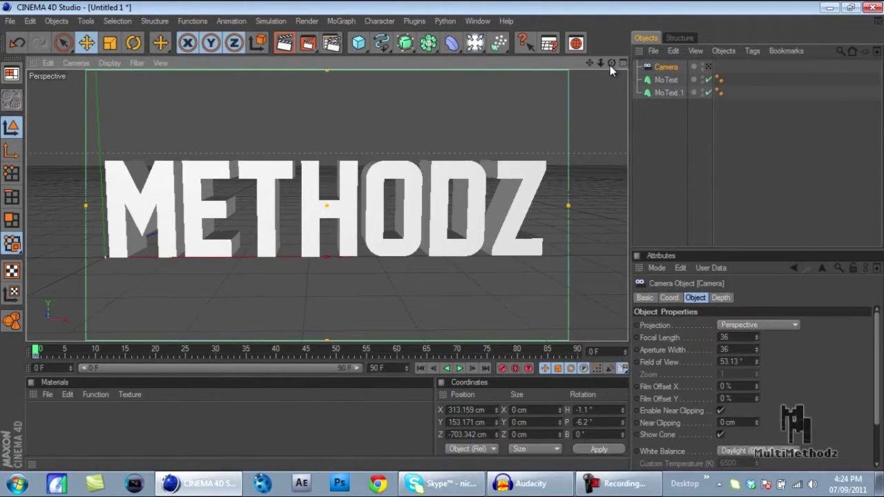
Step: Set the duplicate text's depth to 27 and move it back along the Z axis to about 21.4 cm
left_click_drag(609, 65, 442, 235)
left_click(518, 99)
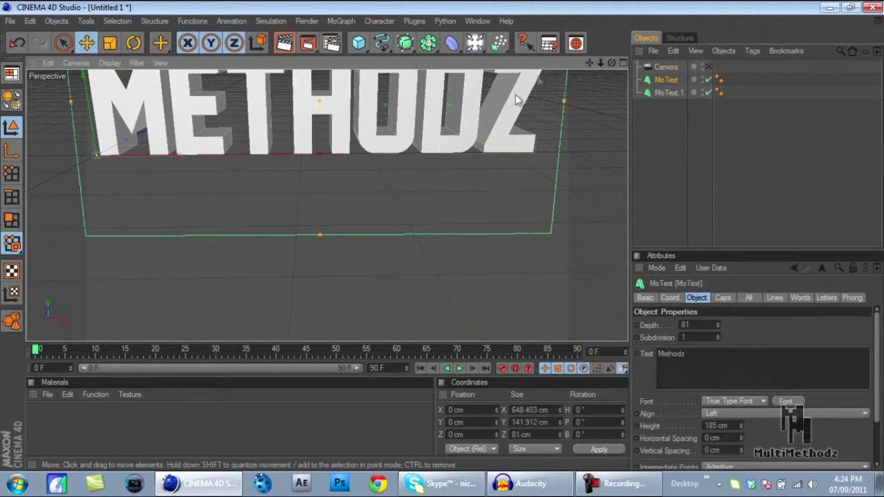
left_click_drag(590, 62, 424, 296)
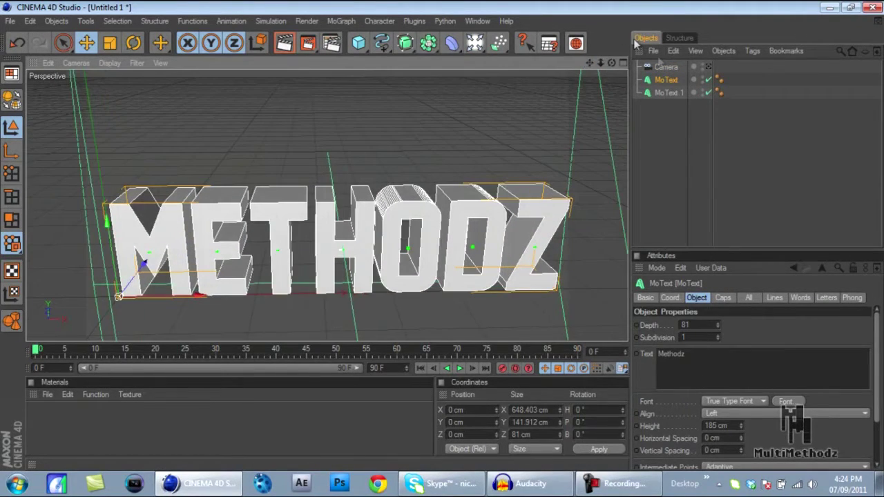
left_click_drag(611, 62, 444, 240)
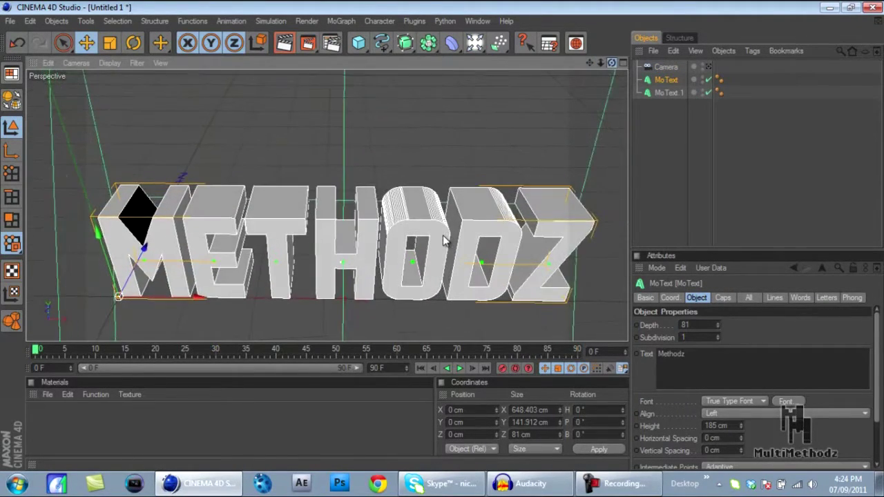
left_click(665, 92)
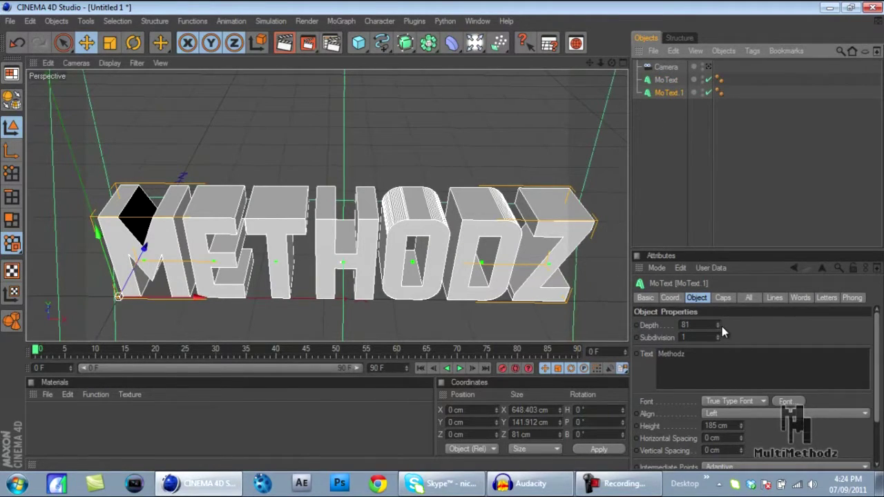
mouse_move(720, 326)
left_mouse_down()
mouse_move(722, 337)
mouse_move(720, 329)
left_mouse_up()
left_click_drag(147, 257, 386, 242)
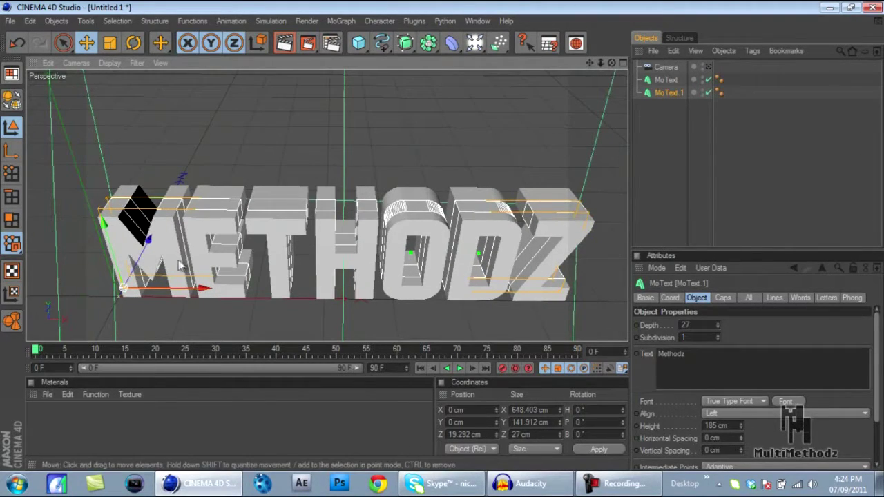
left_click_drag(152, 250, 443, 241)
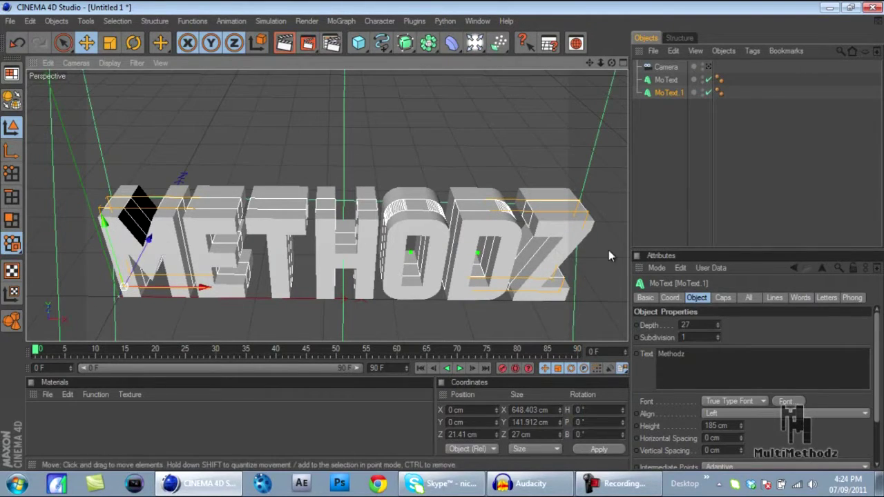
Step: Give the duplicate text a Fillet Cap at both start and end, each with a 4 cm radius
left_click(722, 297)
left_click(718, 323)
left_click(722, 375)
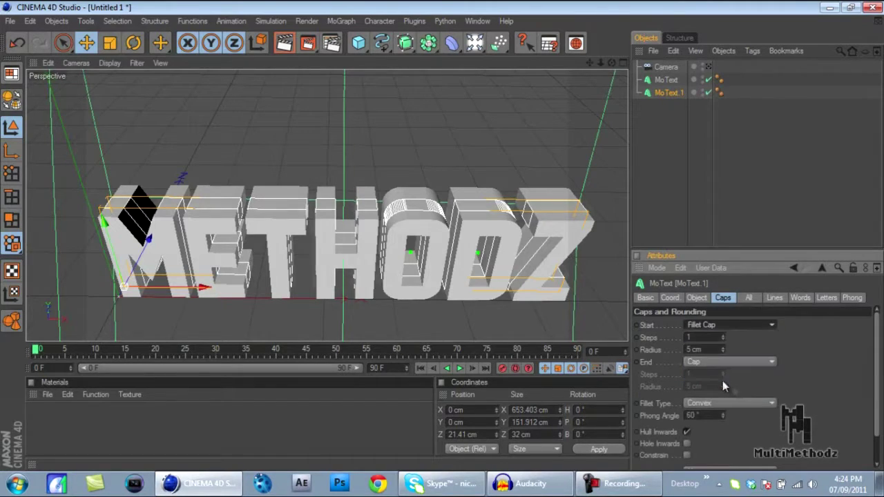
left_click(749, 361)
left_click(739, 410)
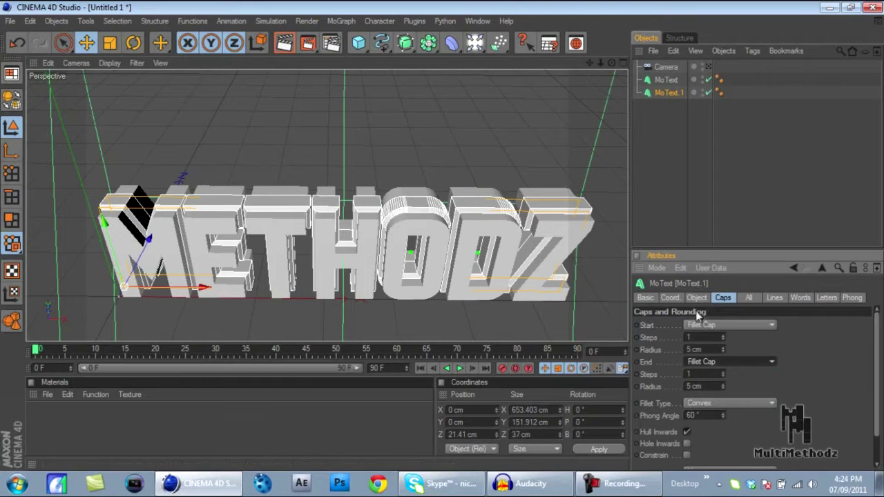
mouse_move(723, 349)
left_mouse_down()
mouse_move(727, 371)
mouse_move(723, 349)
left_mouse_up()
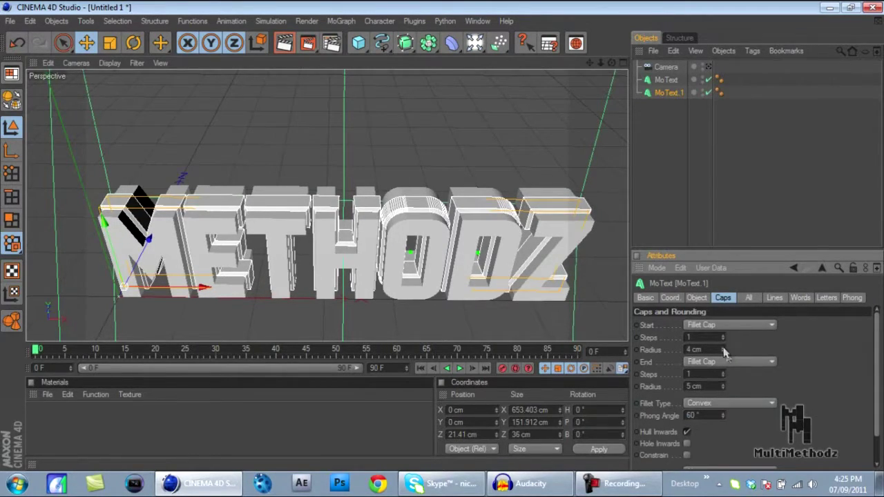
left_click_drag(723, 387, 743, 366)
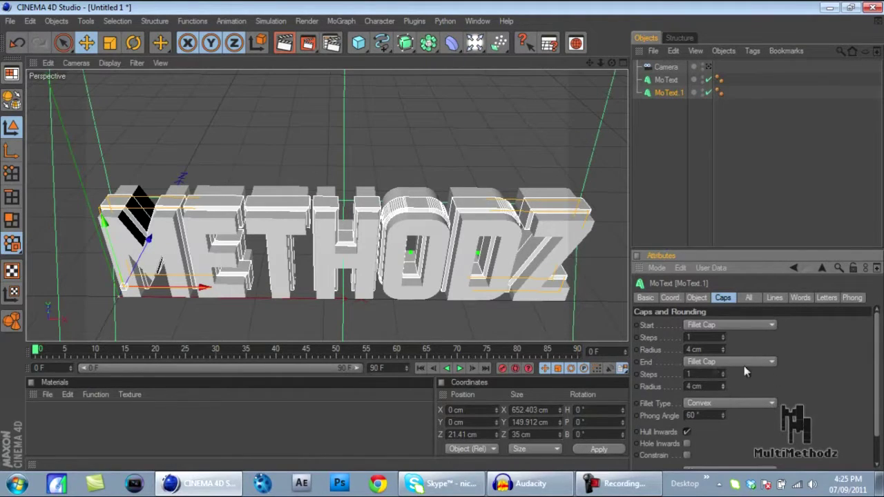
Step: Move the duplicate text forward along the Z axis to about 15.5 cm
left_click_drag(172, 251, 444, 241)
left_click_drag(612, 61, 444, 239)
left_click_drag(611, 63, 442, 240)
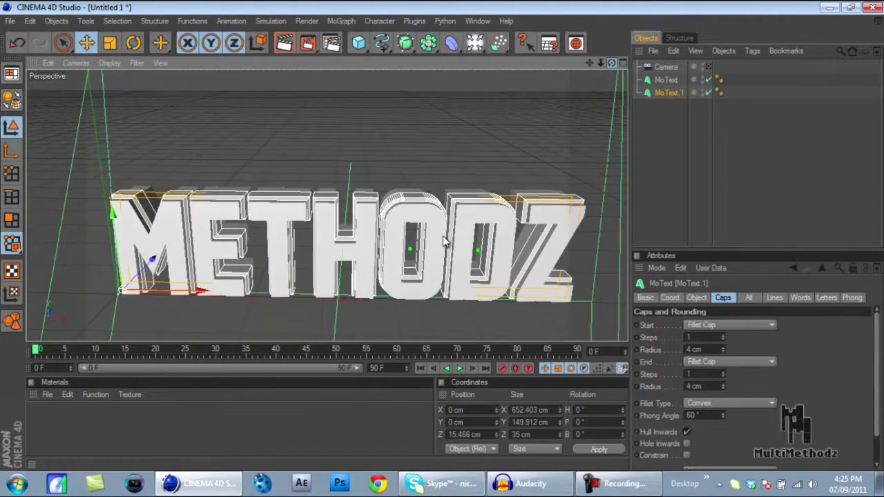
Step: Create a new material and disable its Specular channel
double_click(53, 416)
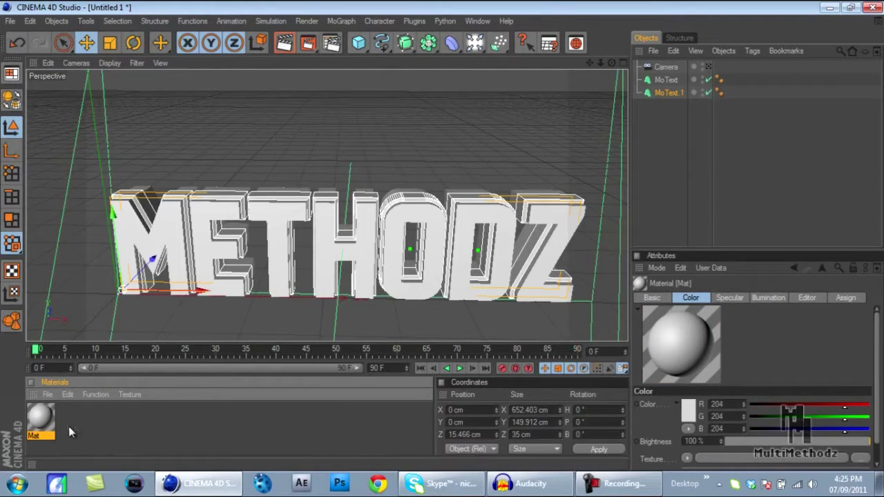
double_click(39, 423)
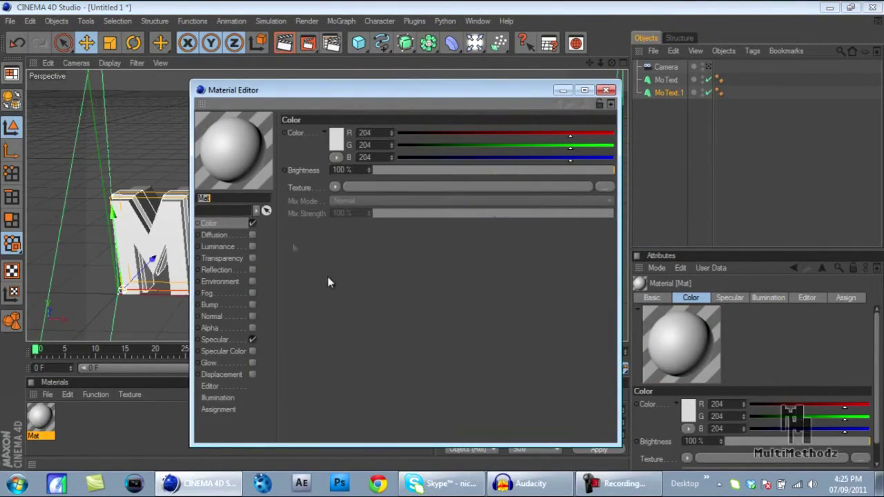
left_click(251, 339)
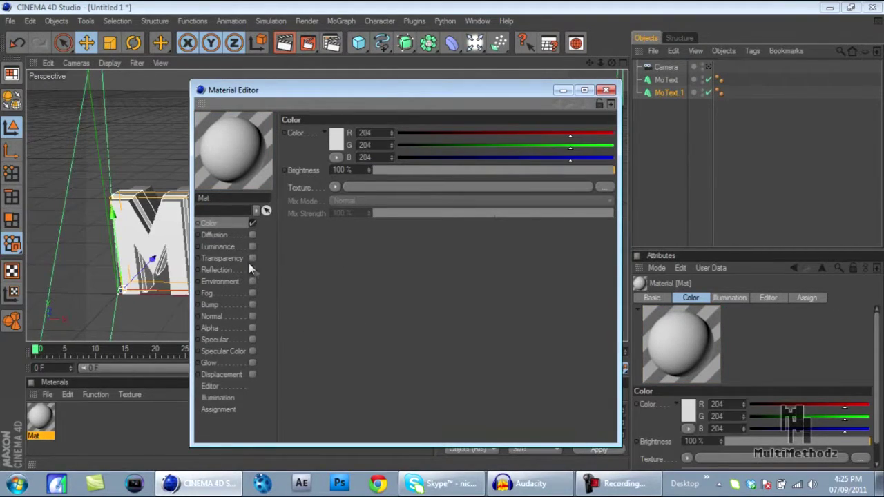
Step: Set the material's color to a cyan blue with RGB 0, 171, 213
left_click(336, 139)
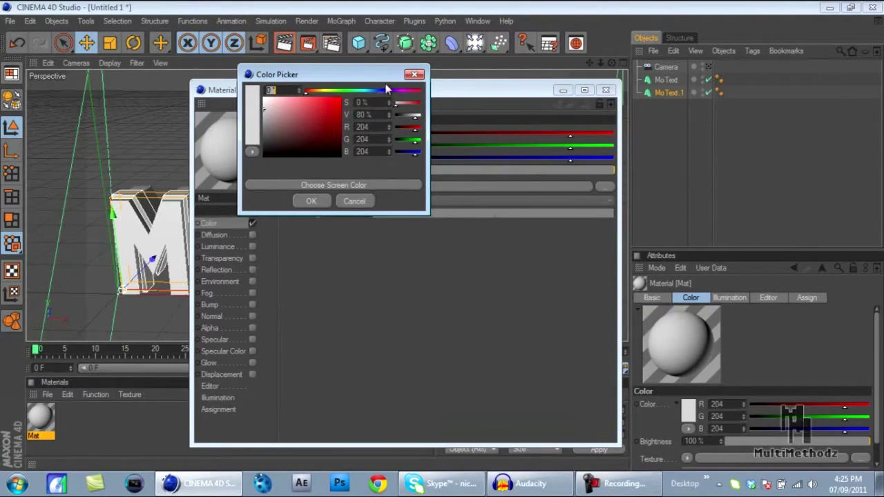
left_click_drag(369, 89, 366, 94)
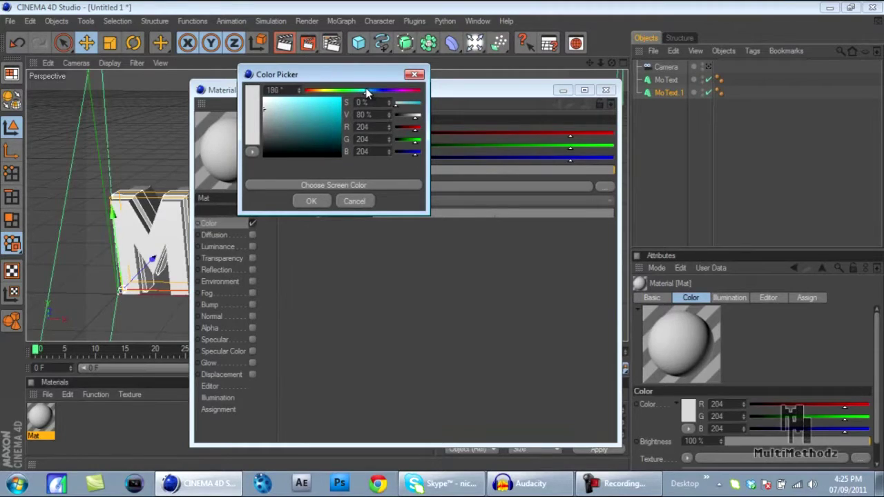
left_click_drag(327, 120, 357, 112)
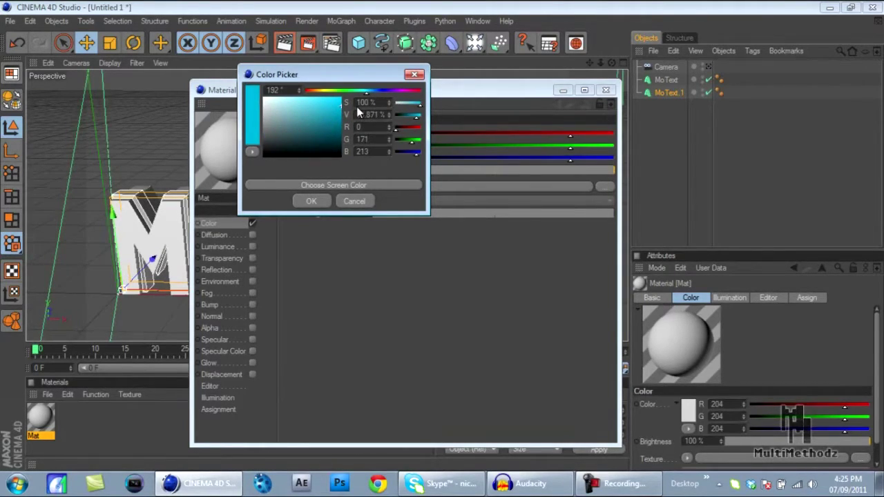
left_click(311, 201)
Step: Enable the material's Reflection channel at 35% brightness and assign a Fresnel shader as its texture
left_click(252, 269)
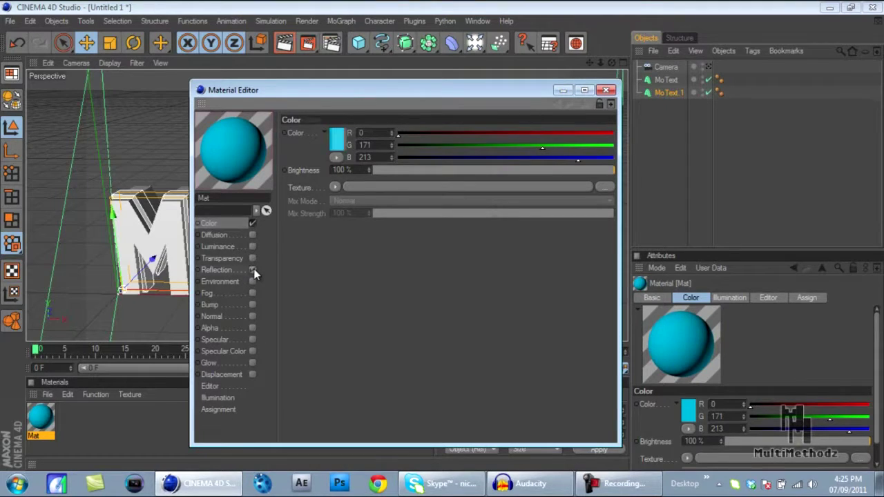
left_click_drag(372, 171, 372, 170)
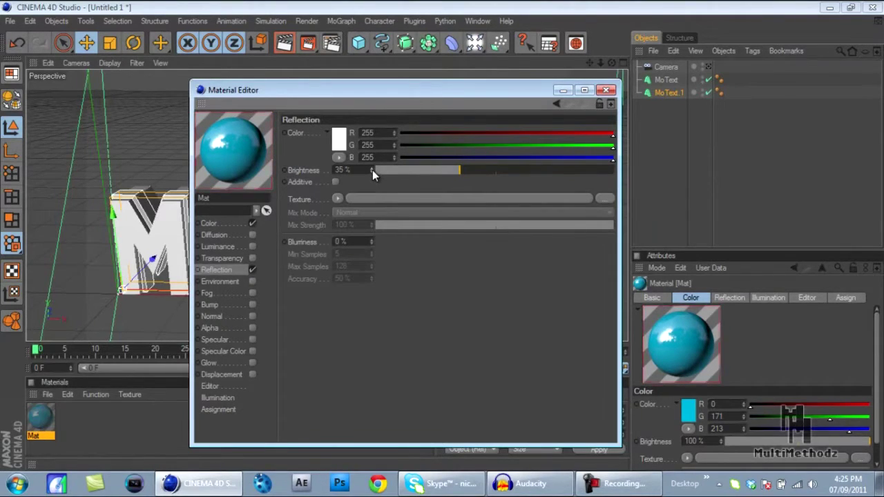
left_click(338, 157)
left_click(453, 266)
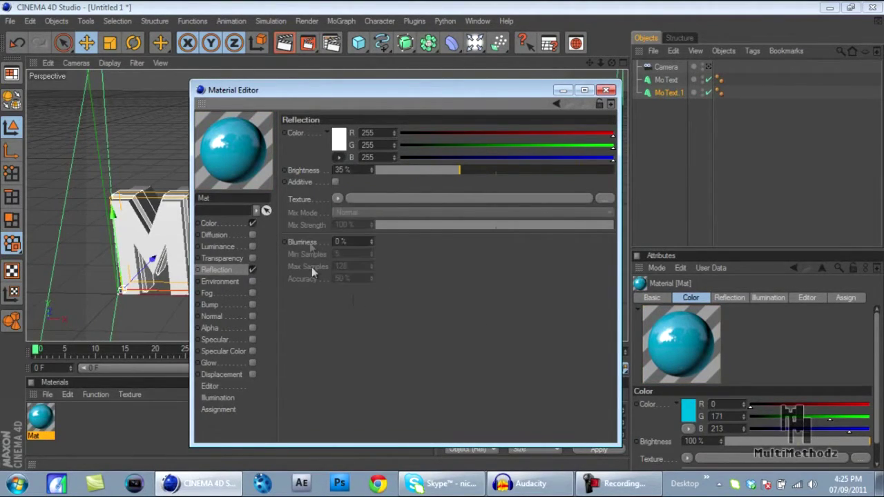
left_click(343, 202)
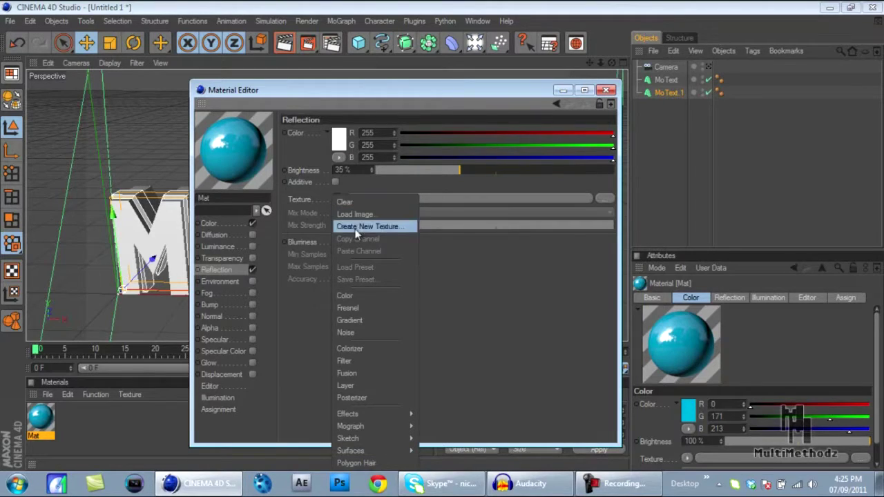
left_click(302, 312)
left_click(334, 199)
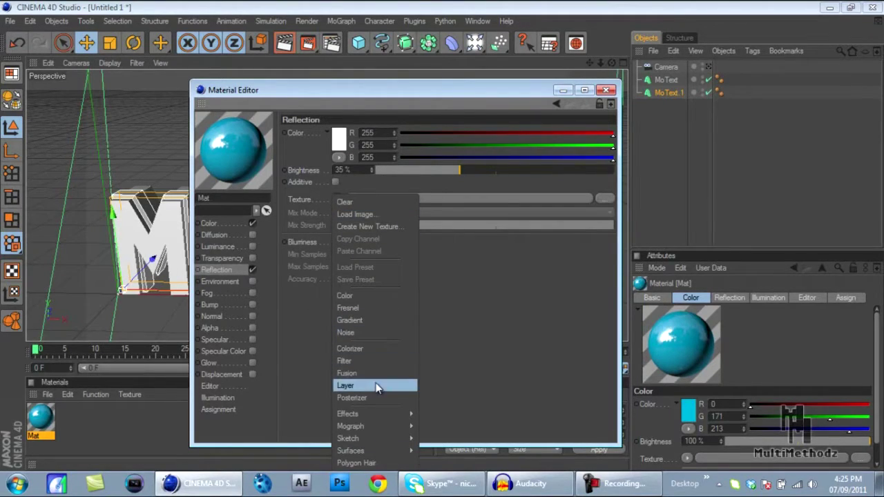
left_click(357, 308)
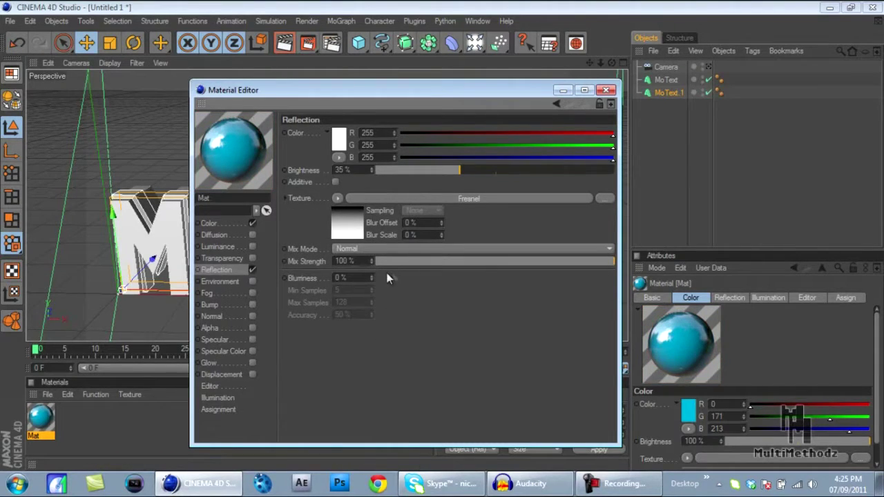
Step: Change the white start knot of the Fresnel gradient to bright cyan with RGB 0, 204, 255
left_click(356, 229)
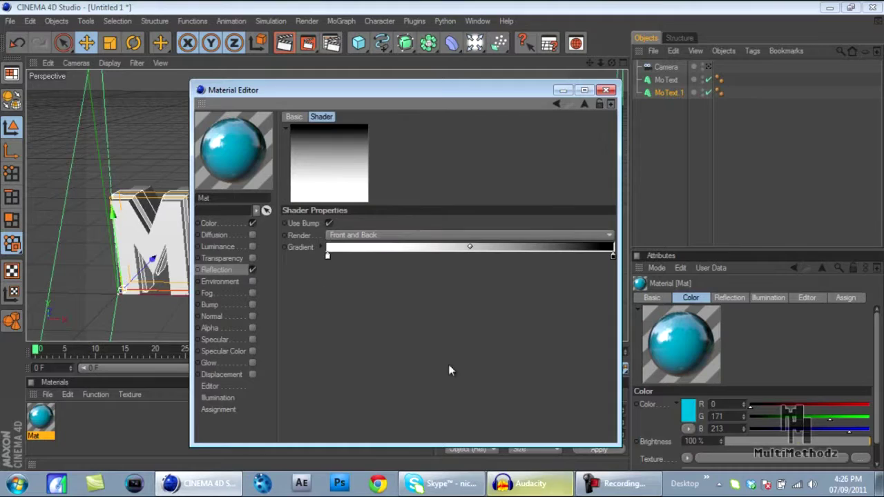
left_click(328, 255)
double_click(328, 255)
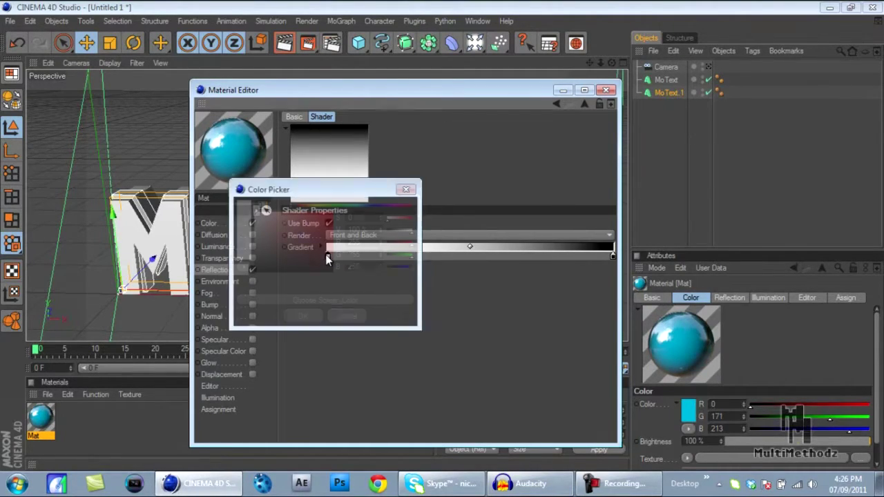
left_click(355, 206)
left_click_drag(315, 228, 336, 202)
left_click(331, 227)
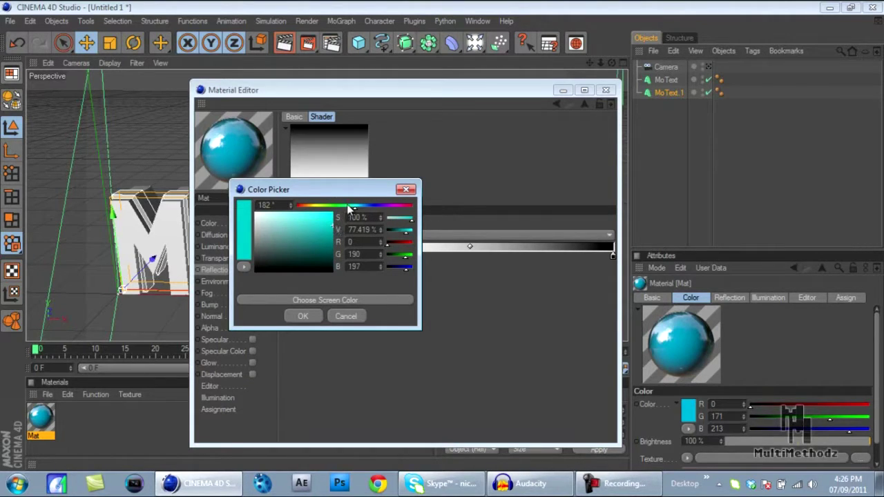
left_click(361, 206)
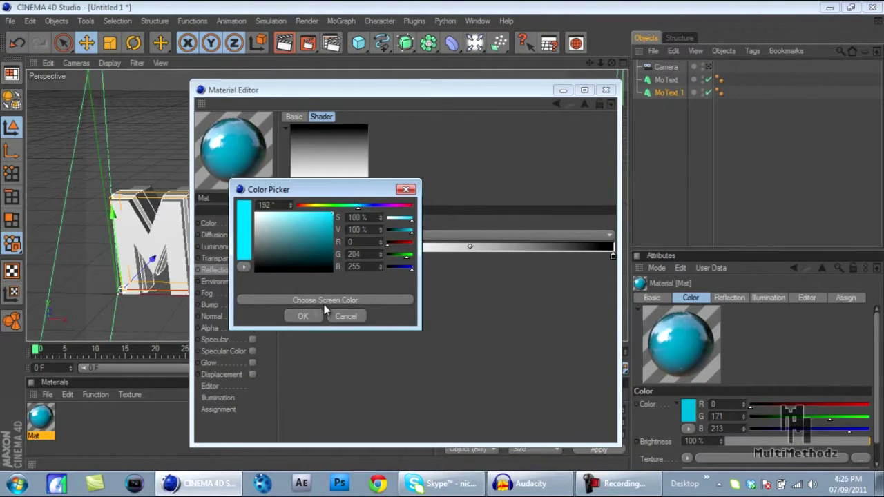
left_click(303, 316)
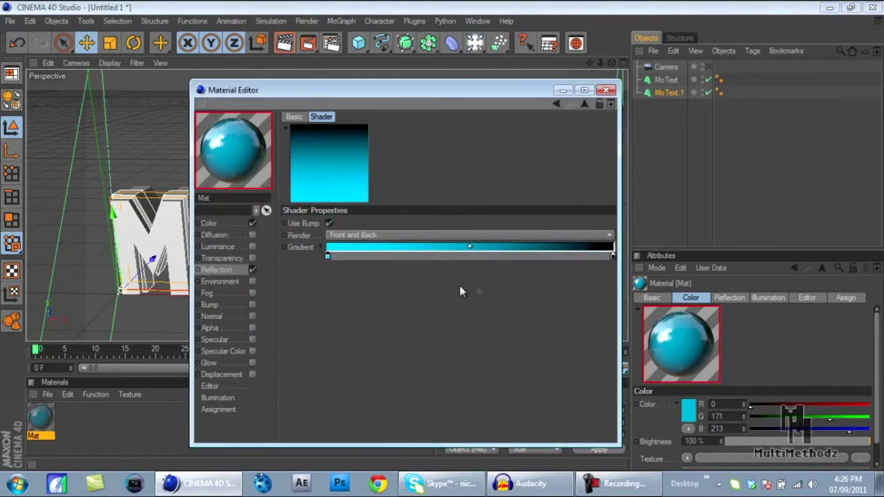
Step: Change the black end knot of the Fresnel gradient to a darker teal with RGB 0, 134, 161
double_click(613, 256)
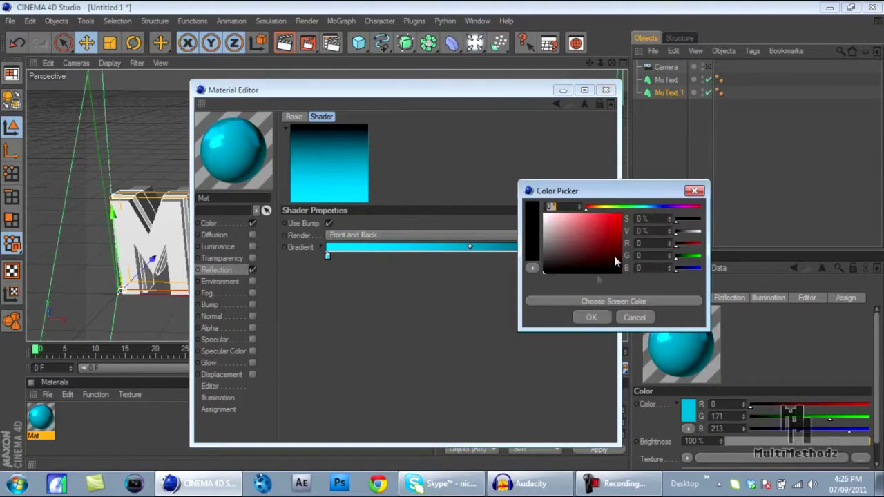
left_click_drag(624, 208, 642, 207)
left_click_drag(615, 238, 625, 235)
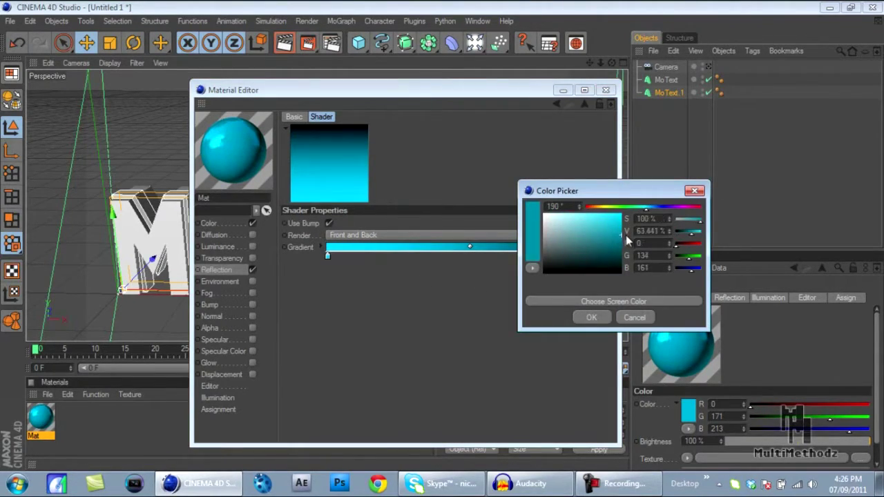
left_click(591, 318)
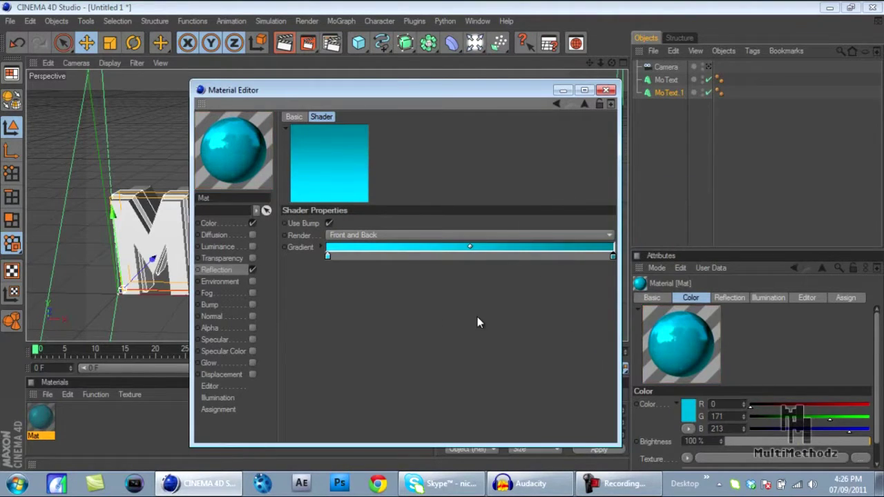
left_click(606, 89)
Step: Apply the cyan material to the duplicate text and make a copy of the material
left_click_drag(41, 416, 238, 201)
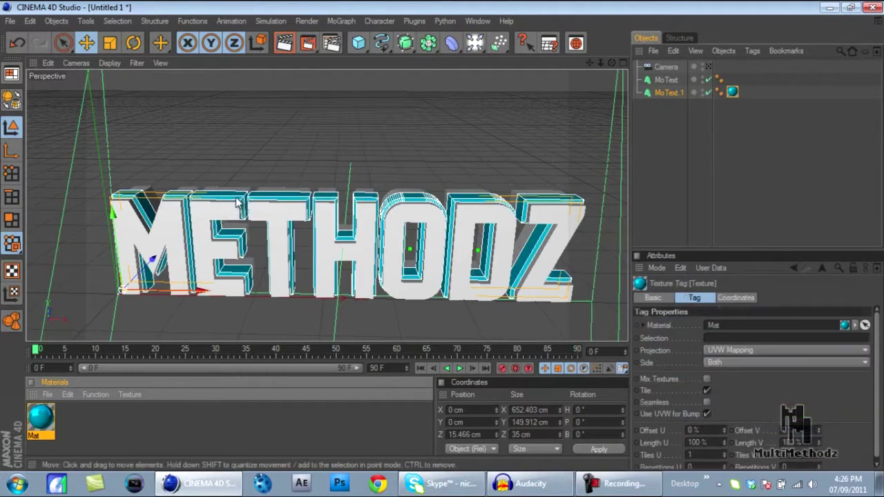
left_click_drag(611, 62, 445, 238)
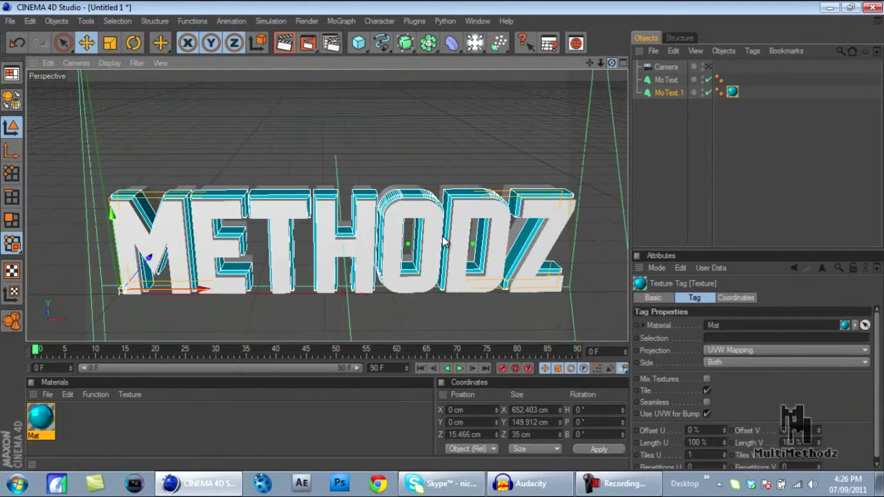
left_click(71, 419)
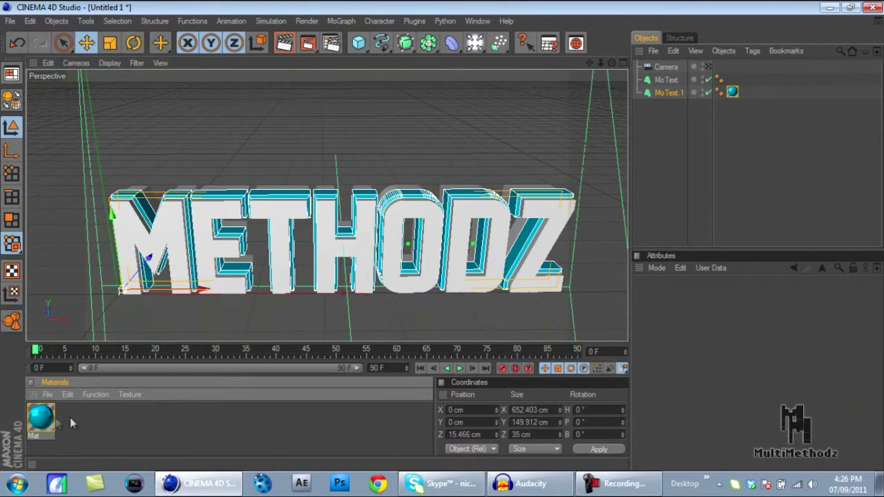
left_click(38, 421)
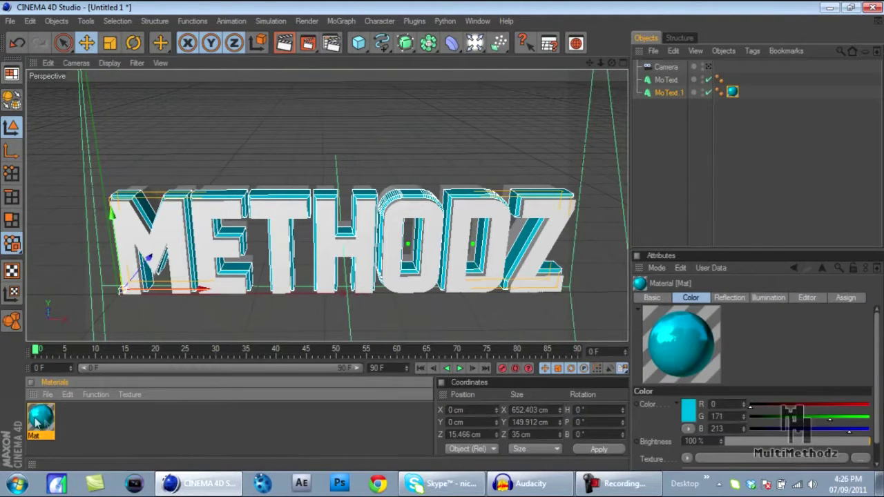
left_click_drag(39, 421, 74, 418, "ctrl")
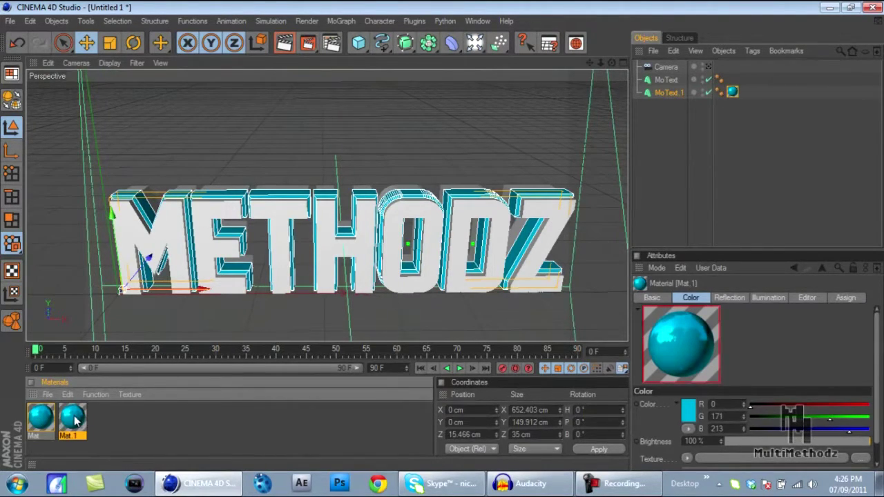
Step: Set the copied material's color to a neutral light gray with RGB 194, 194, 194
double_click(73, 419)
left_click(251, 270)
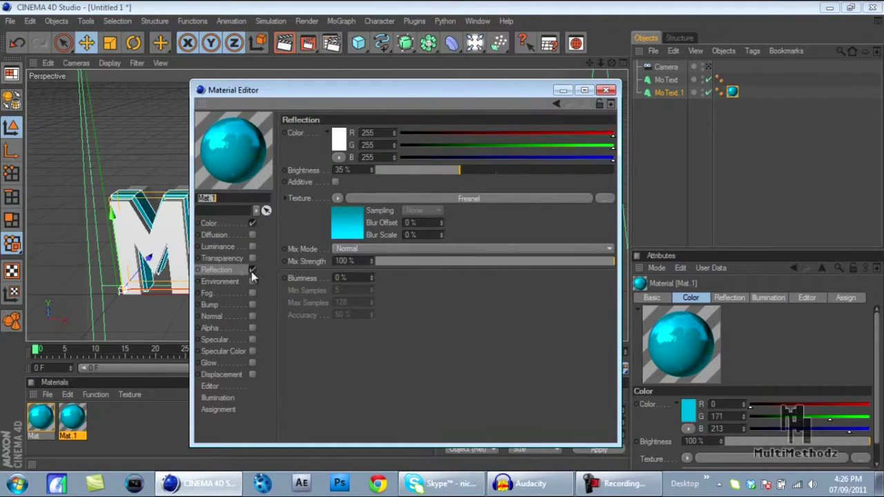
left_click(219, 224)
left_click(336, 140)
left_click(266, 119)
left_click_drag(245, 120, 246, 115)
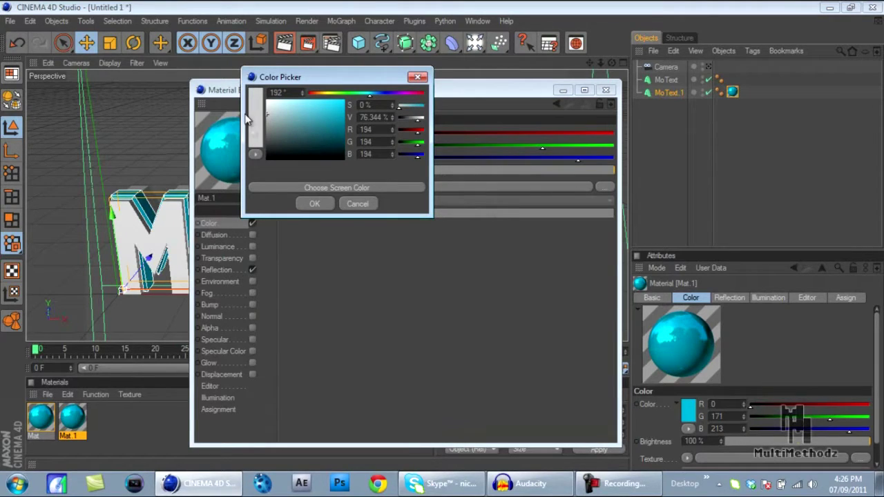
left_click(323, 204)
Step: Change the start knot of the copied material's reflection Fresnel gradient to light gray, with 0% saturation and about 85% value
left_click(238, 269)
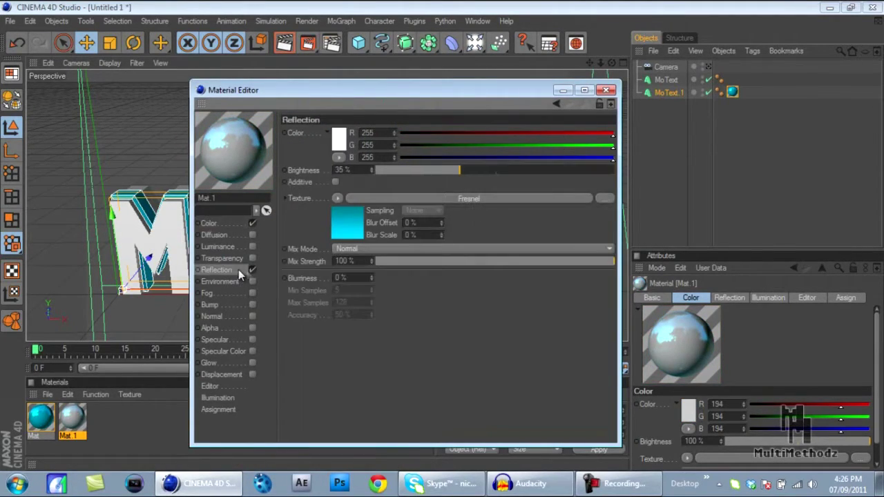
left_click(349, 223)
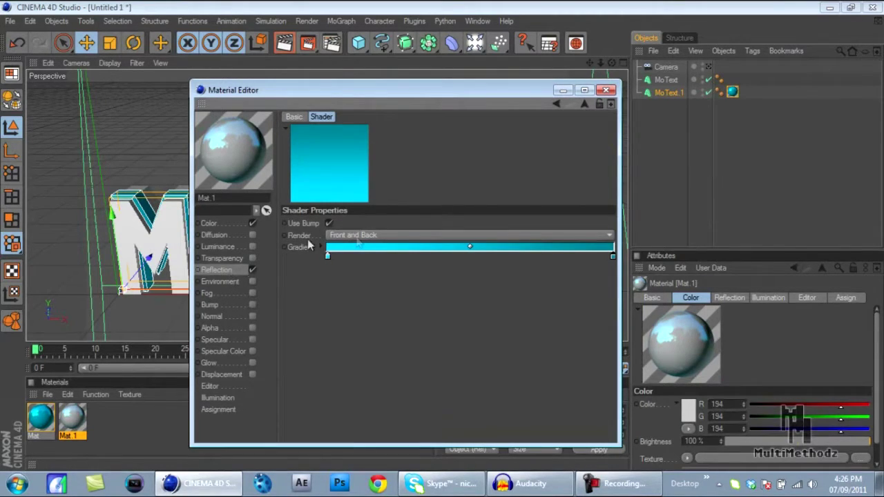
left_click(345, 235)
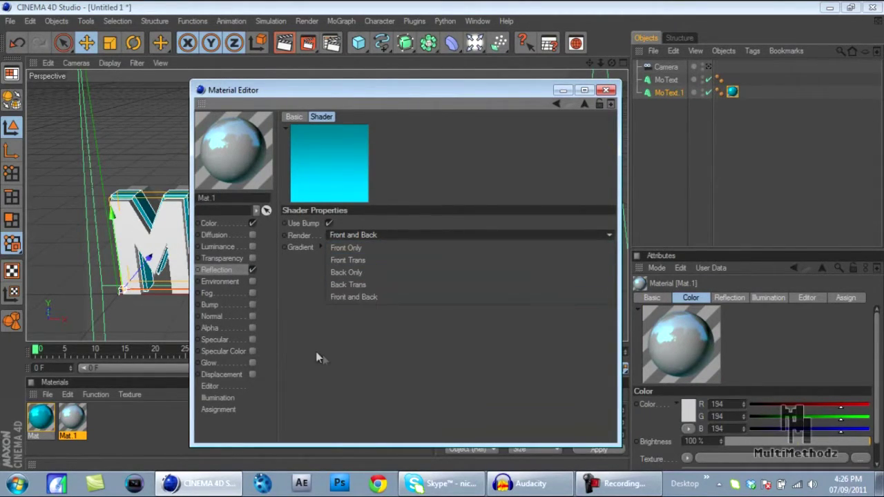
left_click(336, 342)
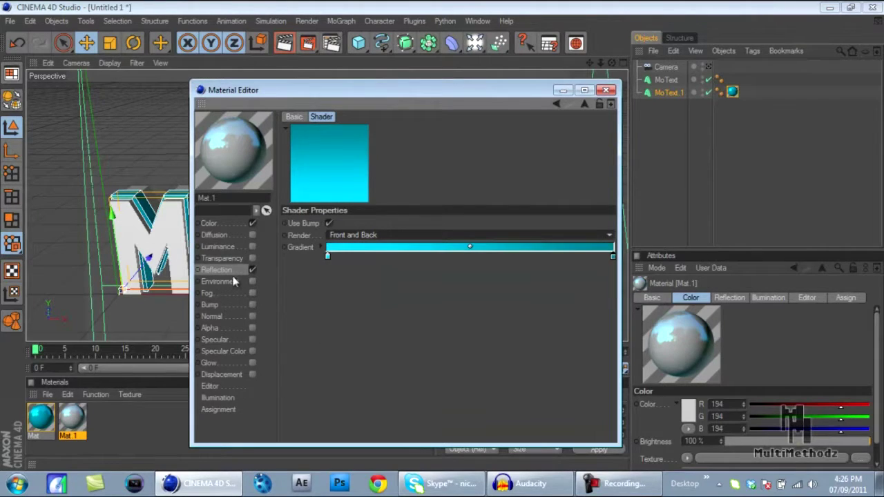
left_click(221, 270)
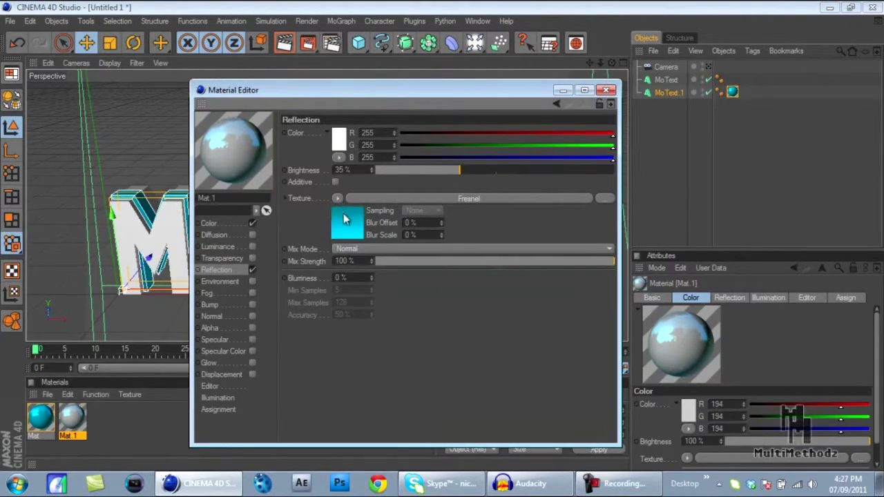
left_click(345, 219)
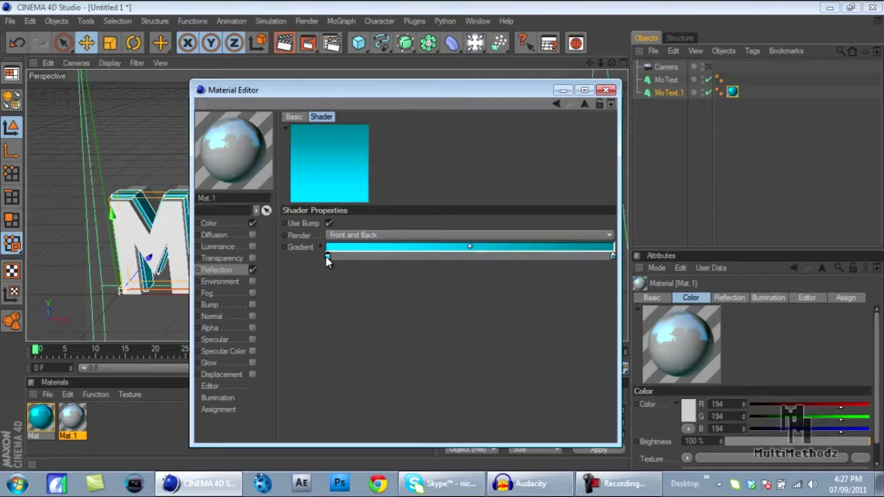
double_click(328, 257)
left_click_drag(310, 251, 218, 196)
left_click_drag(276, 257, 257, 225)
left_click(301, 319)
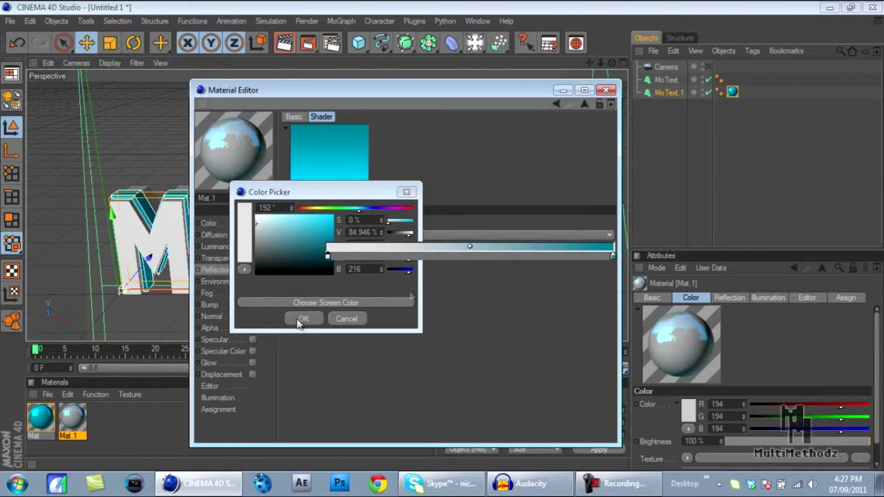
Step: Change the teal end knot of the copied material's Fresnel gradient to a neutral gray
double_click(613, 257)
left_click_drag(545, 247, 532, 254)
left_click(586, 319)
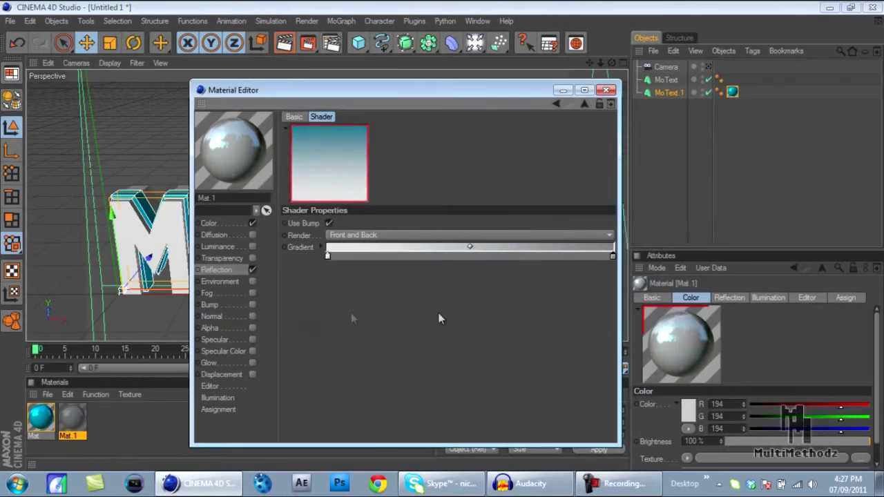
left_click(606, 89)
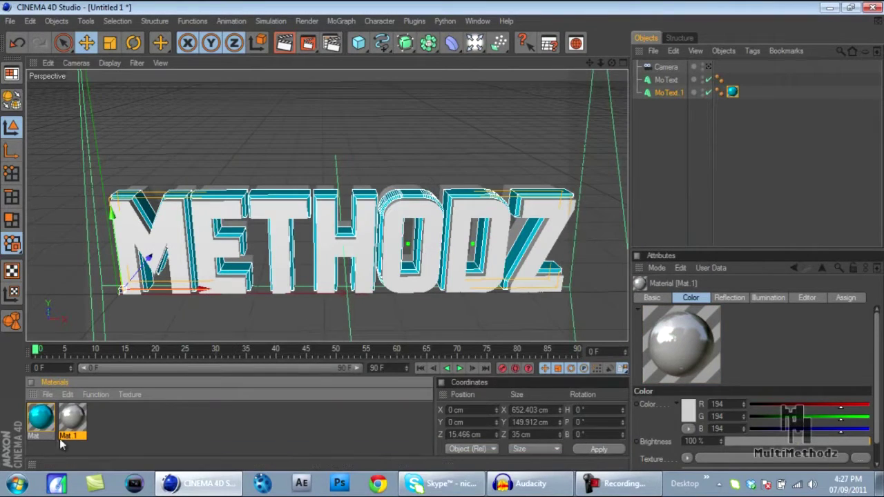
Step: Apply the gray reflective material to the original front text
left_click_drag(100, 355, 187, 248)
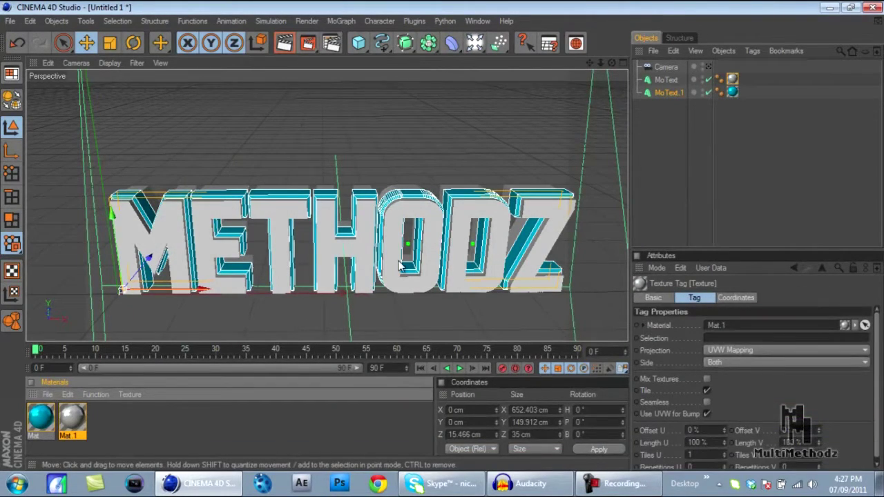
mouse_move(613, 63)
left_mouse_down()
mouse_move(593, 69)
mouse_move(614, 63)
left_mouse_up()
Step: Switch the perspective view to look through the scene camera
left_click(77, 63)
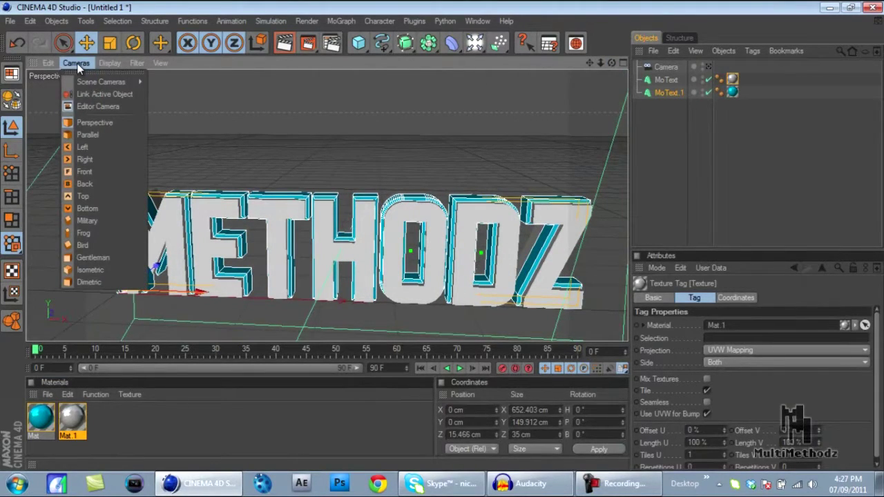
mouse_move(101, 83)
left_click(161, 82)
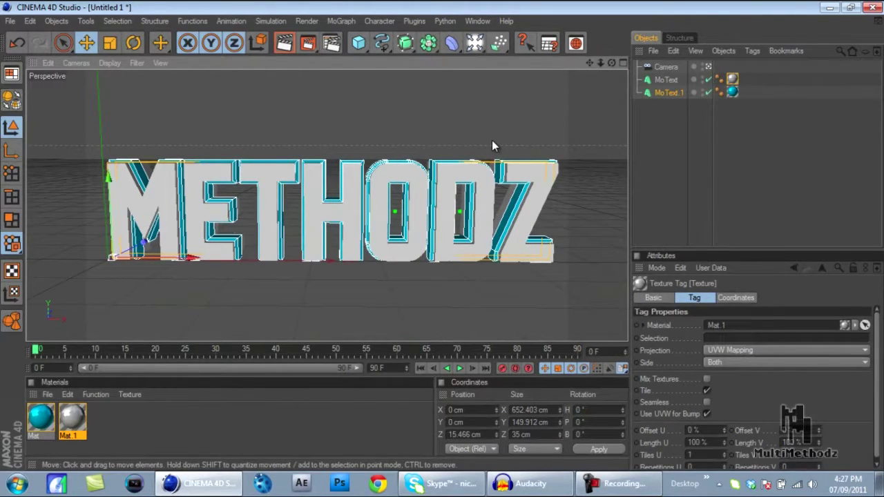
left_click(76, 63)
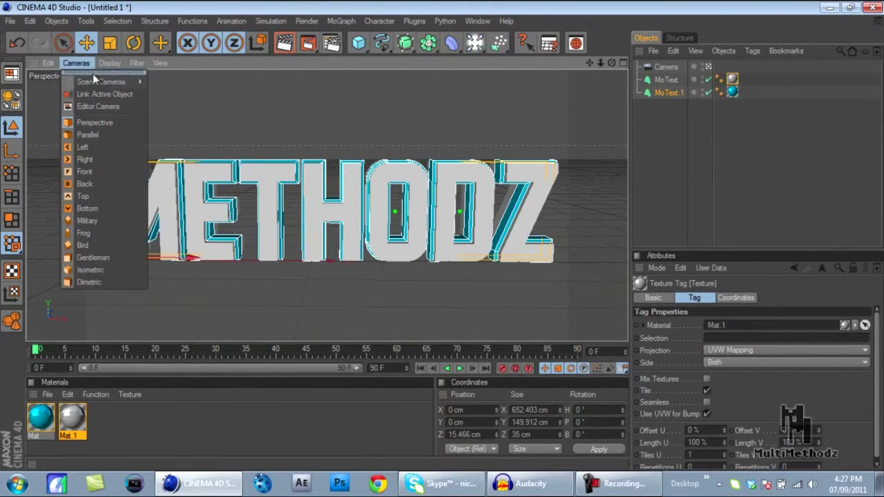
left_click(130, 94)
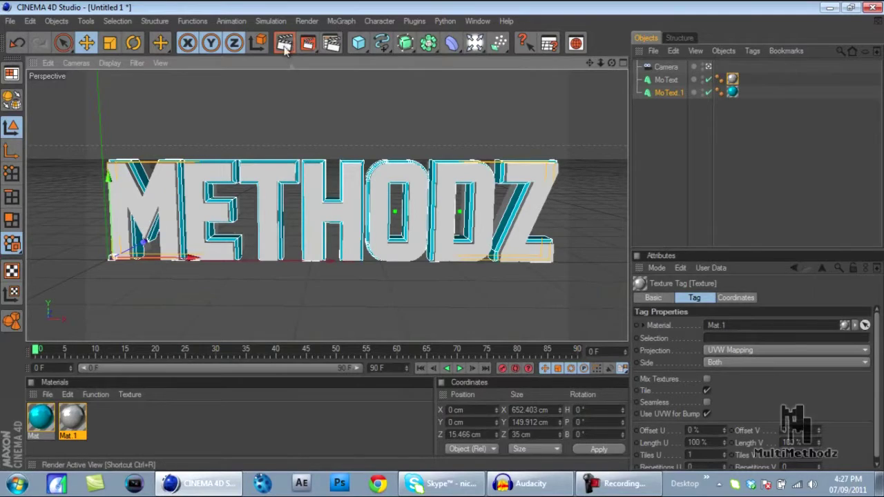
Step: Render a preview of the materials on the text in the active view
key("ctrl+r")
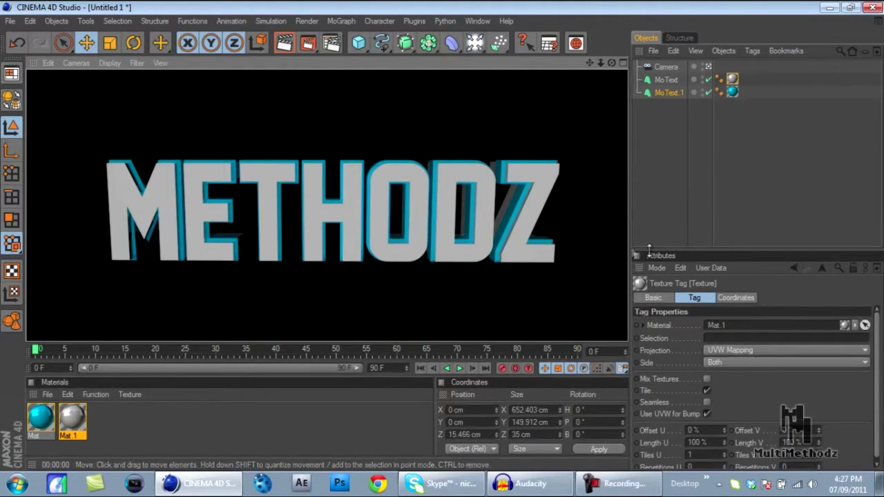
left_click(504, 112)
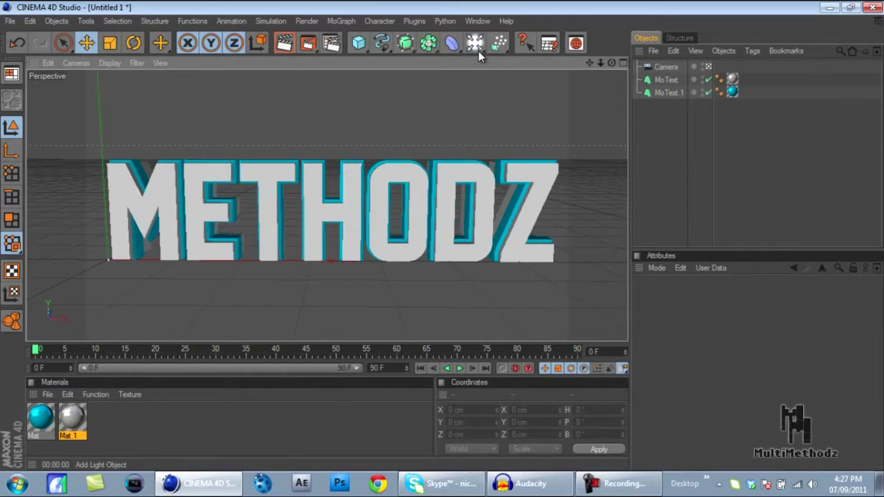
left_click(476, 42)
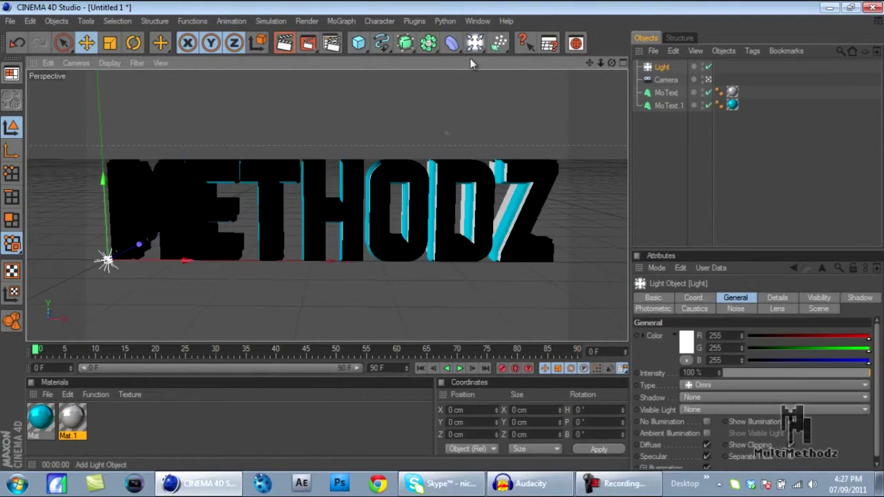
left_click_drag(157, 260, 138, 243)
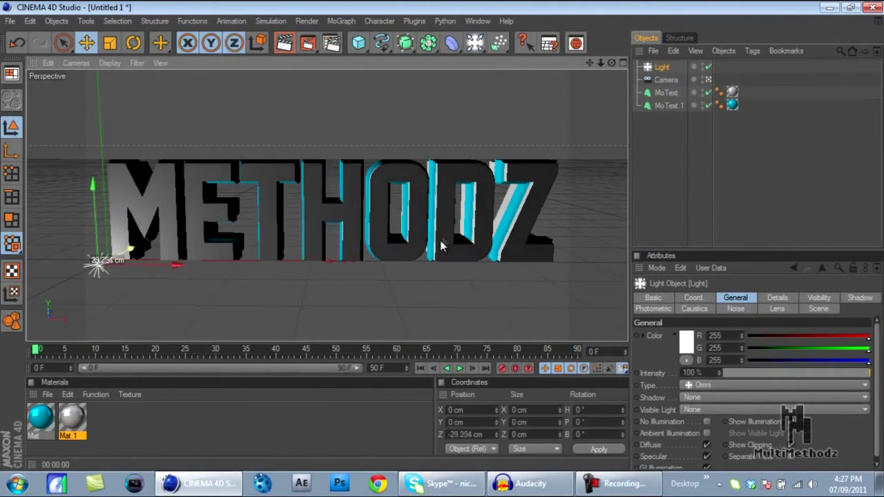
key("Delete")
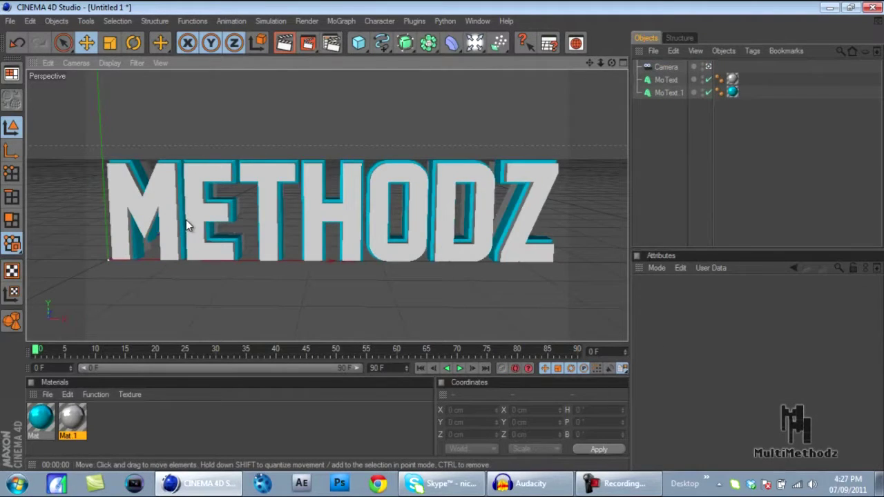
Step: Switch the perspective view to the editor camera and show the text together with the scene camera from an angle
left_click(76, 62)
mouse_move(82, 81)
left_click(119, 106)
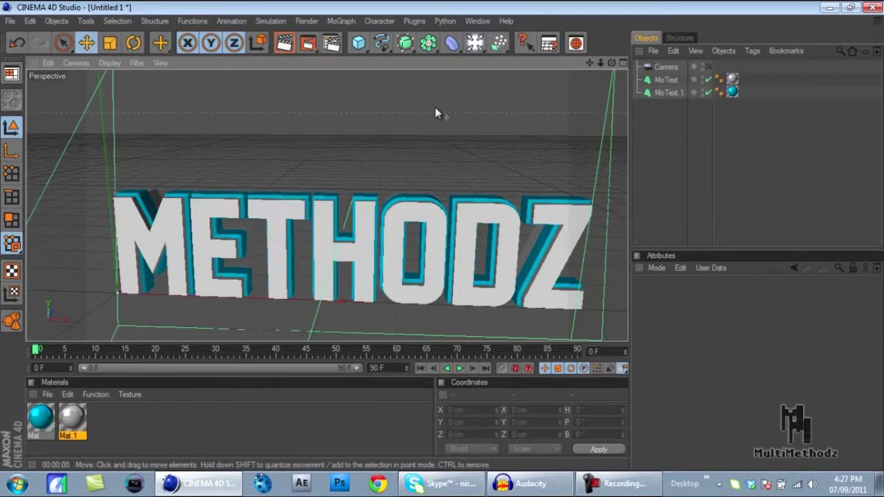
left_click_drag(441, 233, 441, 236, "alt")
left_click_drag(600, 63, 445, 242)
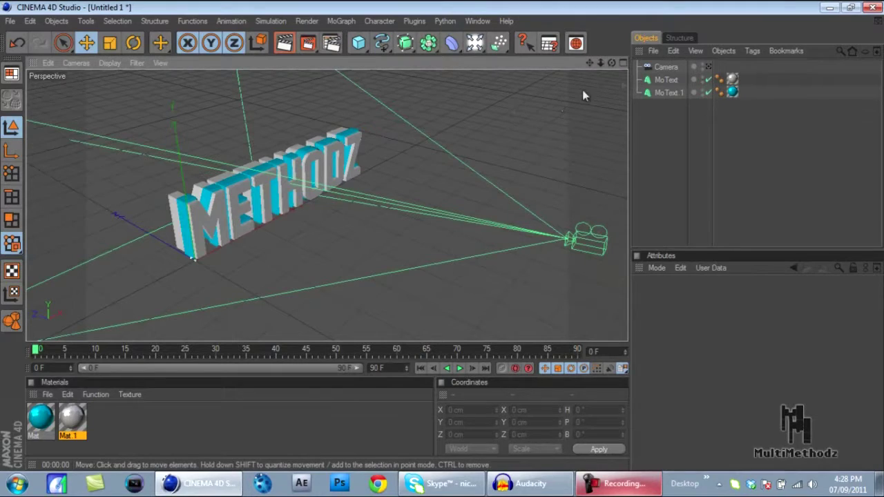
left_click_drag(589, 63, 444, 241)
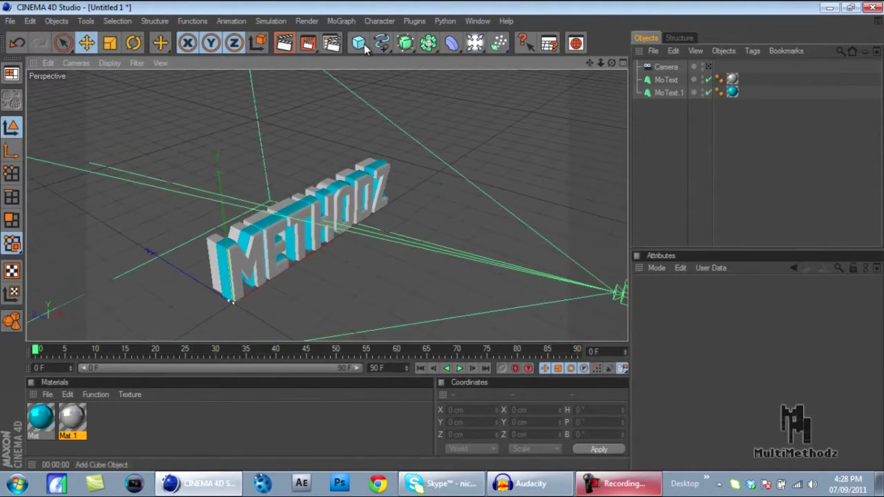
Step: Add a plane about 1184 by 409 cm and place it above the text at a height of about 193 cm
left_click_drag(364, 44, 476, 83)
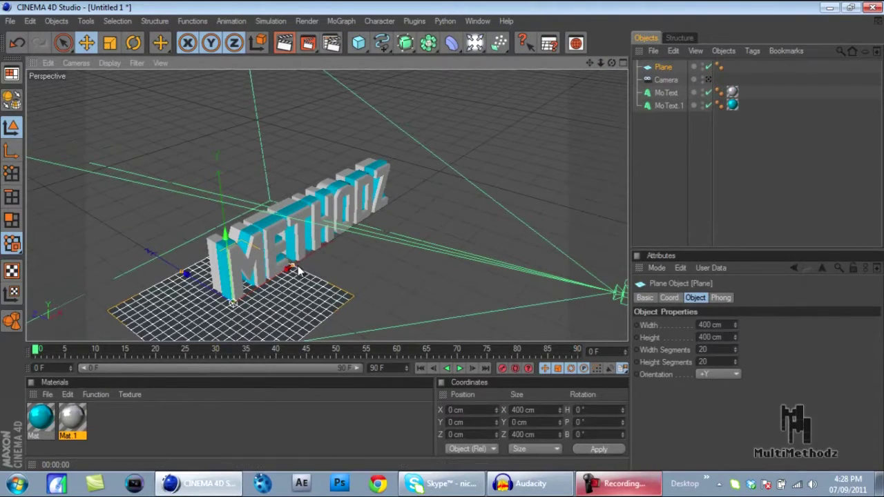
left_click_drag(299, 269, 449, 232)
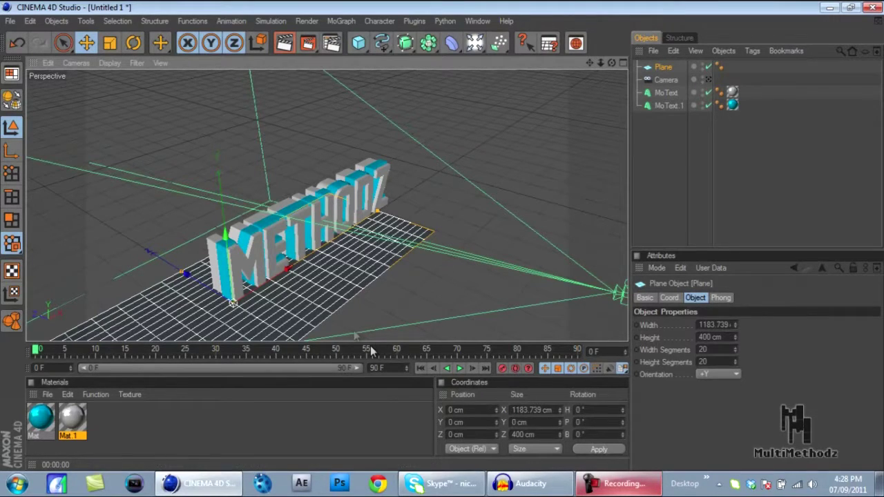
left_click_drag(290, 271, 443, 235)
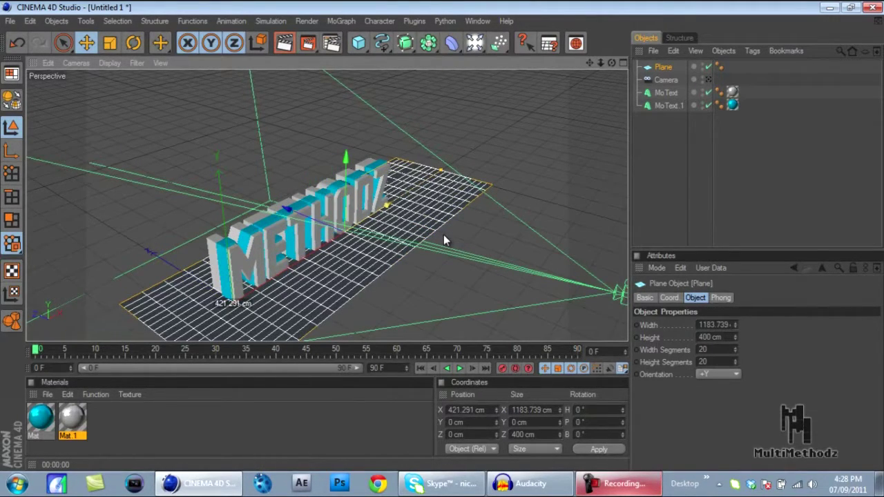
left_click_drag(339, 174, 444, 234)
left_click_drag(288, 145, 499, 78)
left_click_drag(611, 63, 441, 236)
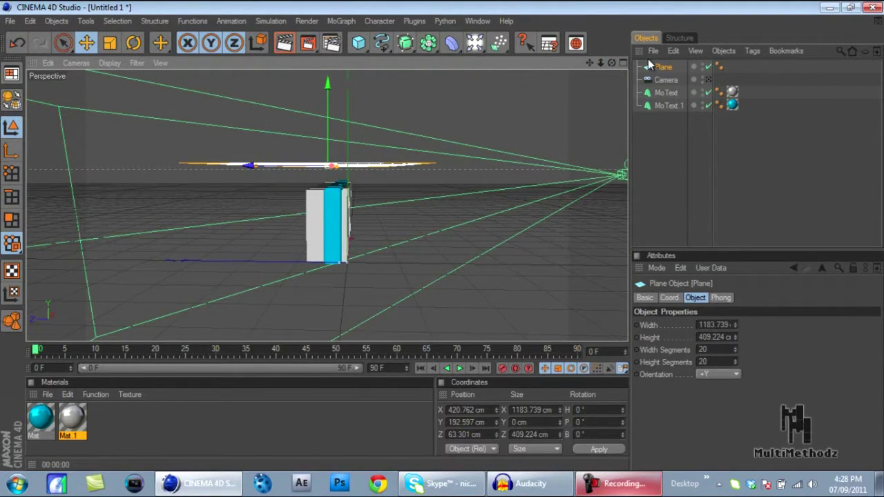
Step: Duplicate the plane and move the copy below the text to a Y position of about -71 cm
key("ctrl+c")
key("ctrl+v")
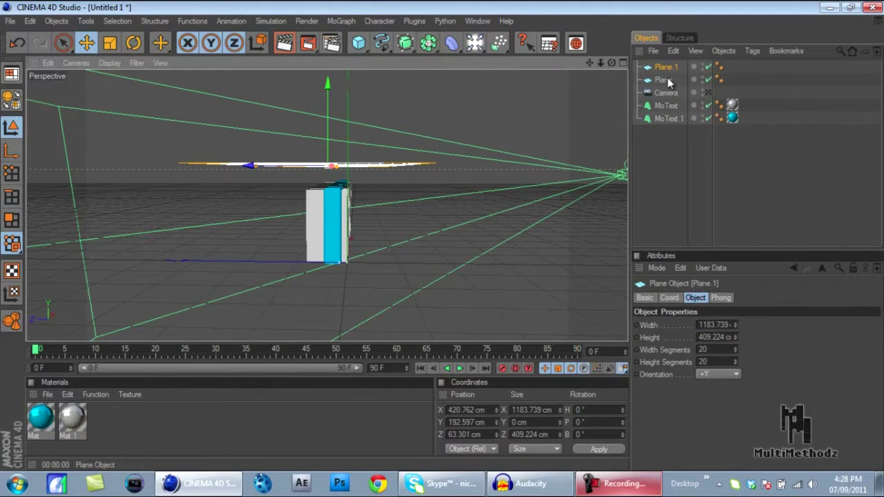
left_click_drag(328, 92, 442, 241)
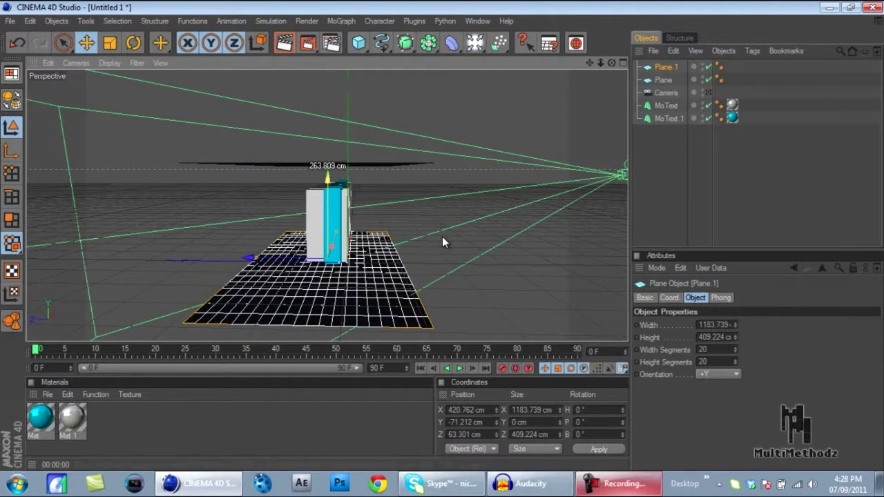
Step: Return the perspective view to the scene camera
left_click_drag(611, 63, 449, 240)
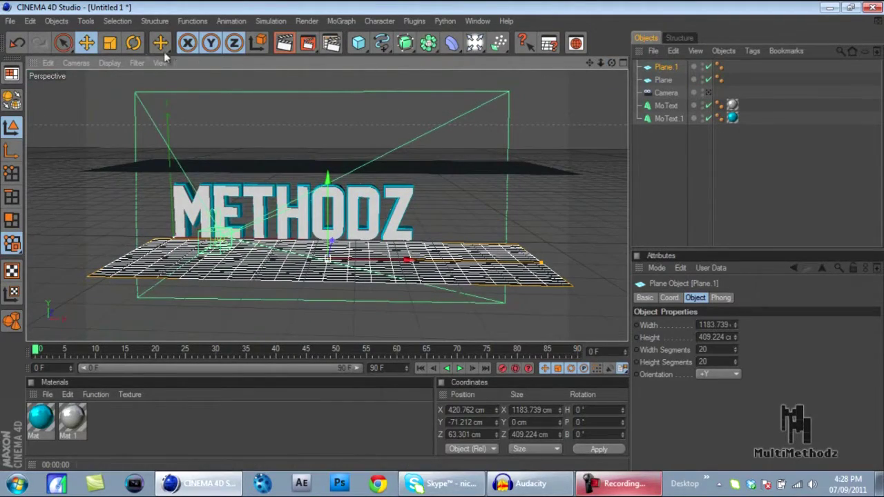
left_click(81, 63)
mouse_move(125, 80)
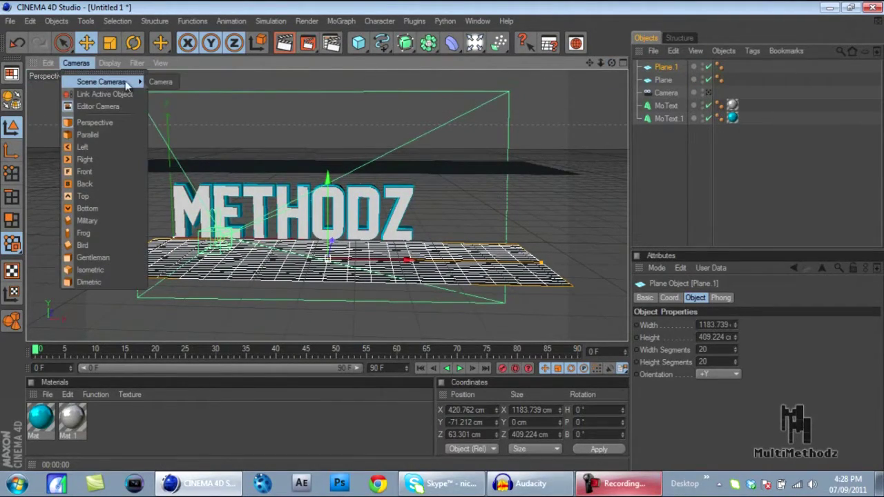
left_click(160, 80)
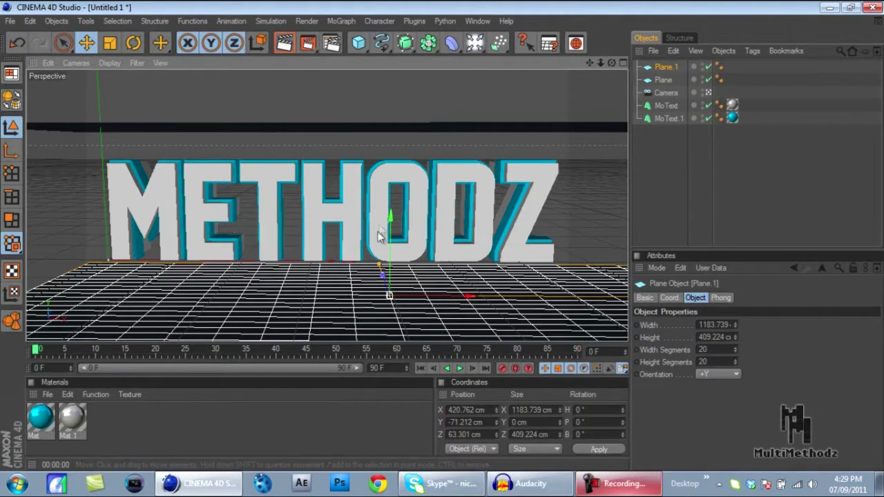
Step: Lower the bottom plane and raise the top plane to about 329 cm in Y, both out of the camera's frame
left_click_drag(391, 220, 442, 248)
scroll(410, 149, "up", 2)
scroll(409, 149, "down", 3)
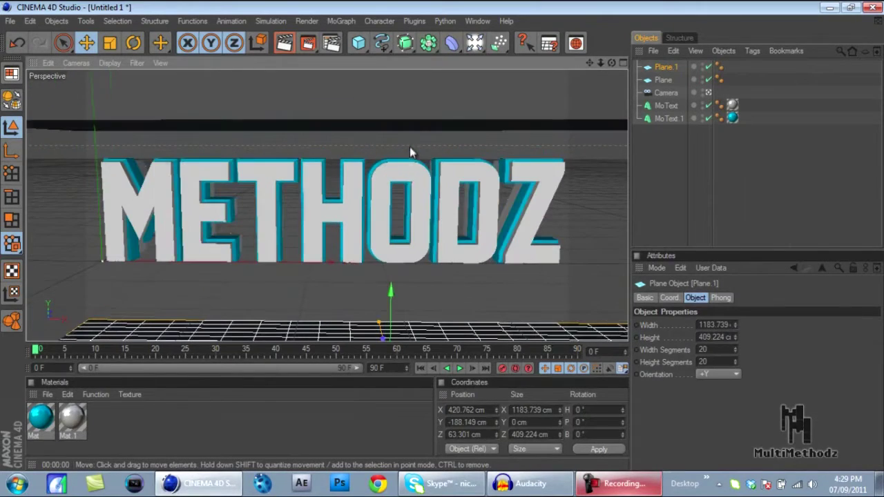
left_click_drag(391, 304, 442, 238)
left_click(419, 125)
left_click_drag(397, 111, 442, 238)
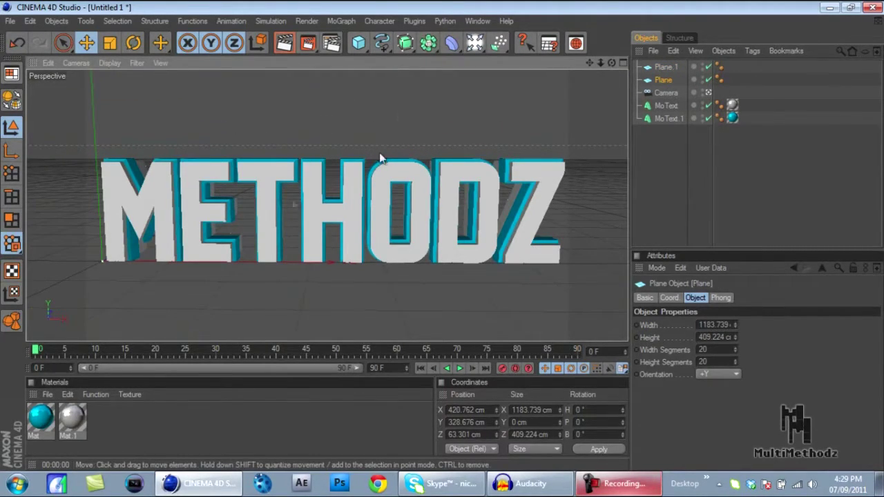
Step: Add the Global Illumination effect to the render settings
left_click(331, 43)
left_click(133, 50)
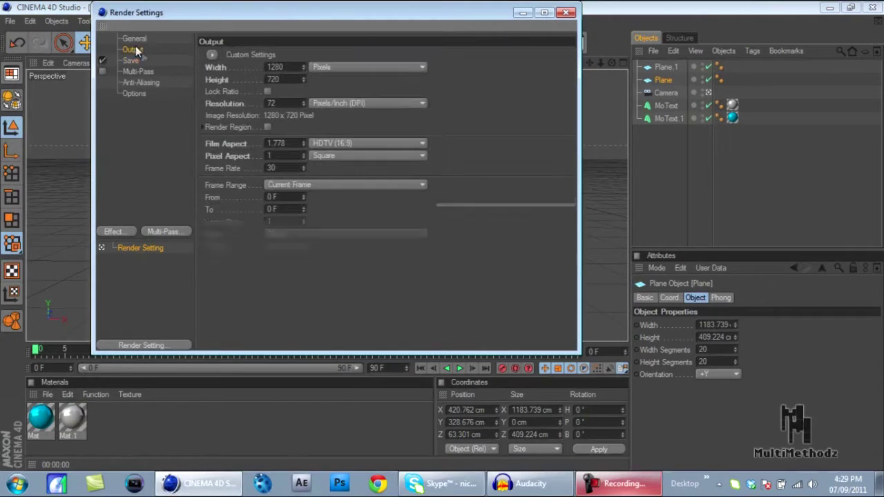
left_click(114, 232)
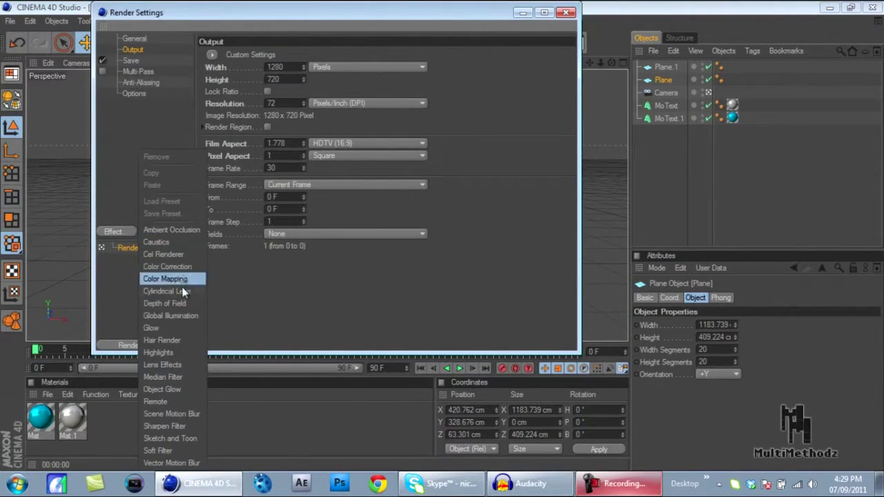
left_click(180, 316)
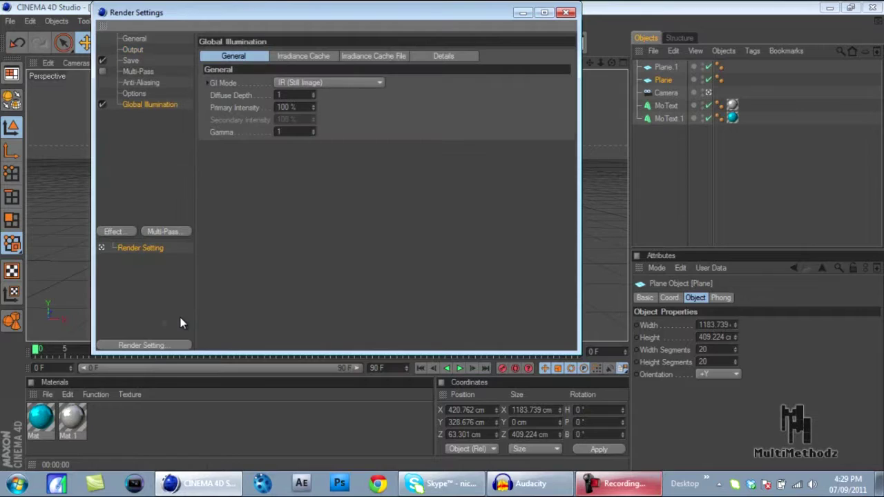
Step: Set the GI mode to IR + QMC (Still Image) and raise the Global Illumination gamma
left_click(325, 81)
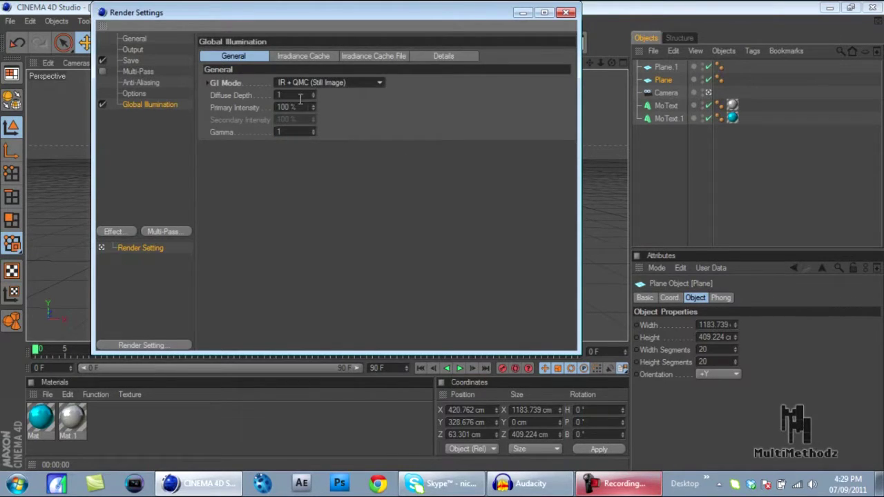
left_click(314, 129)
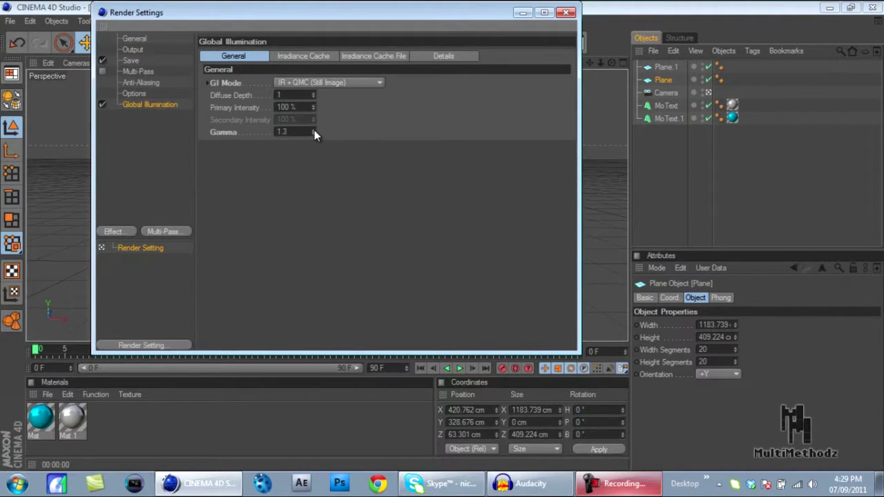
left_click(314, 130)
Step: Set the irradiance cache's stochastic samples and record density to Low, keeping smoothing at Medium
left_click(305, 57)
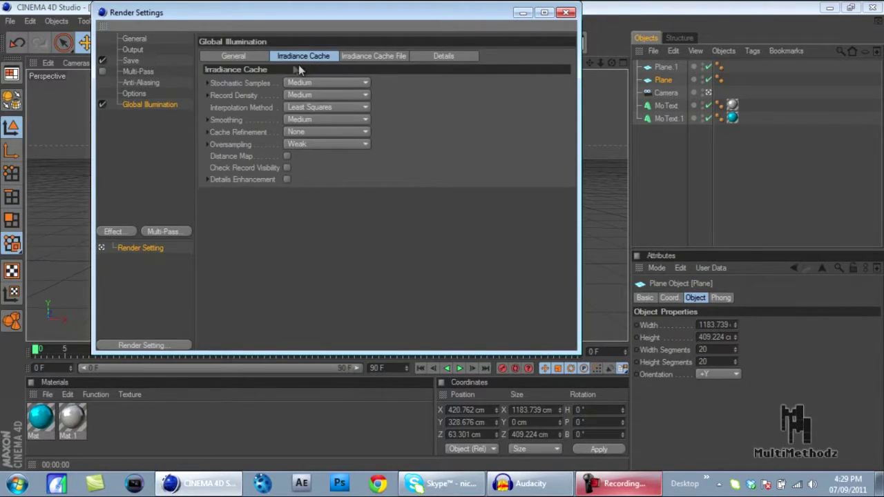
left_click(339, 83)
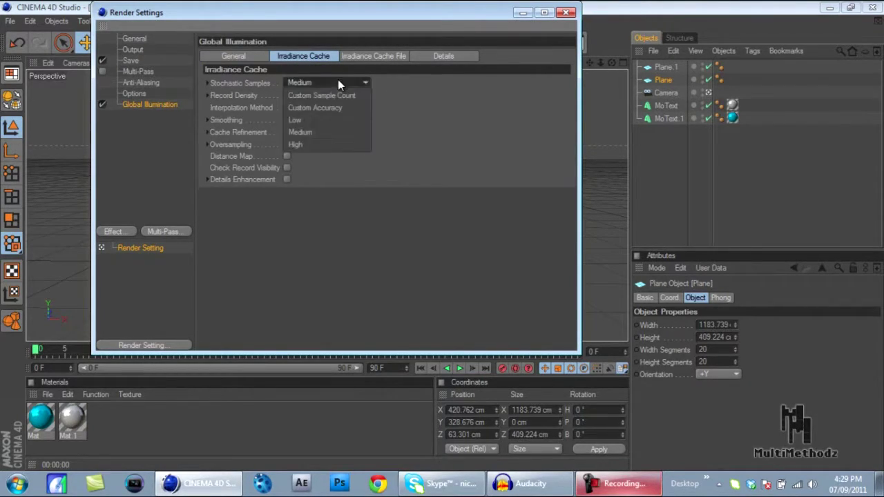
left_click(326, 120)
left_click(328, 95)
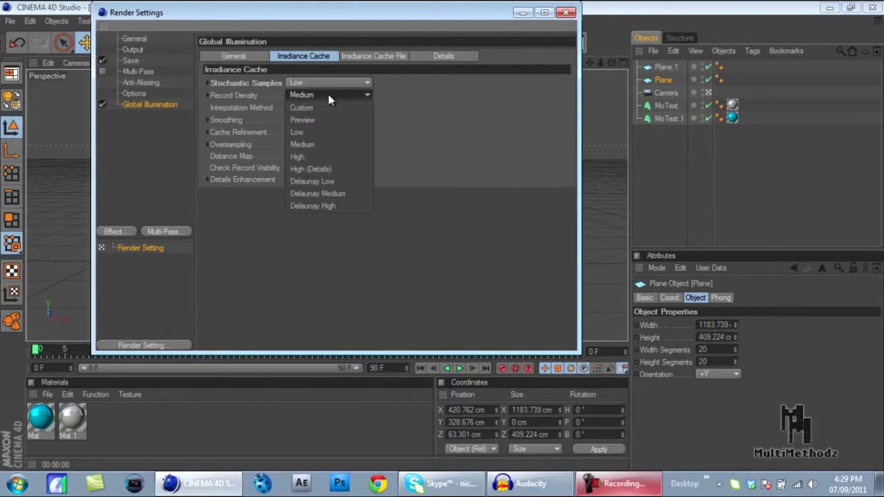
left_click(327, 133)
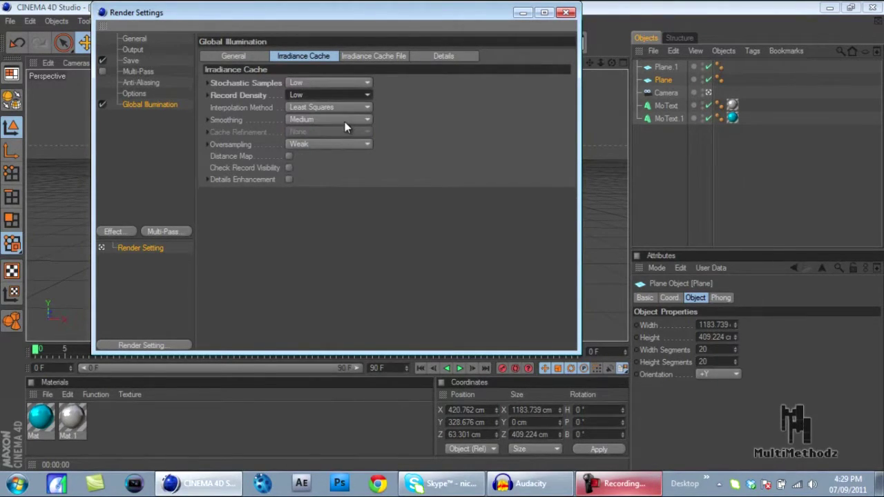
left_click(345, 121)
left_click(418, 163)
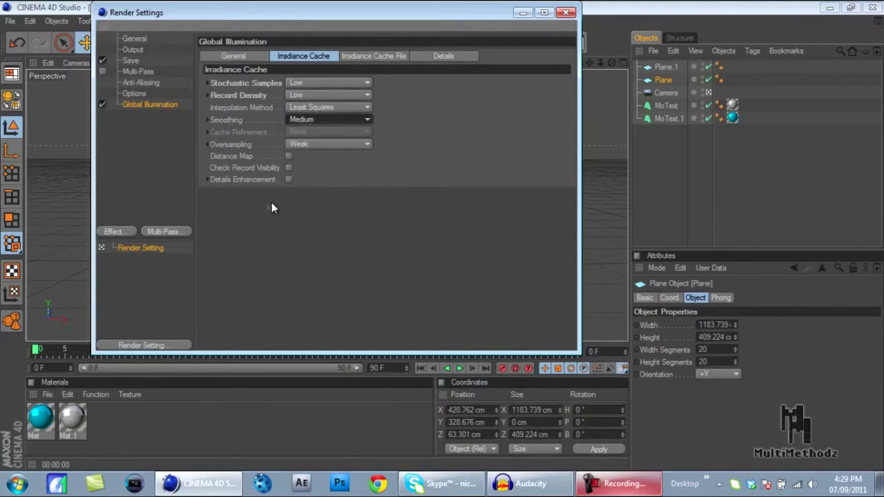
Step: Turn off Auto Save for the irradiance cache file
left_click(376, 56)
left_click(256, 129)
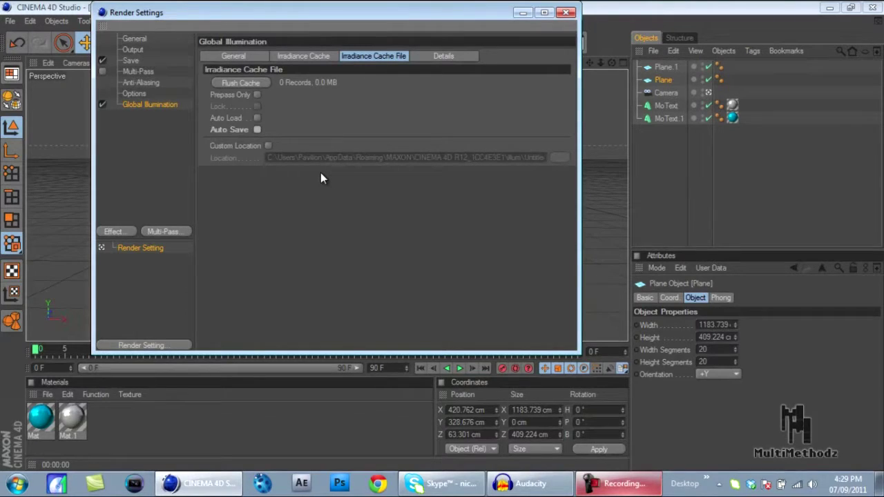
Step: Set the render's anti-aliasing to None
left_click(143, 81)
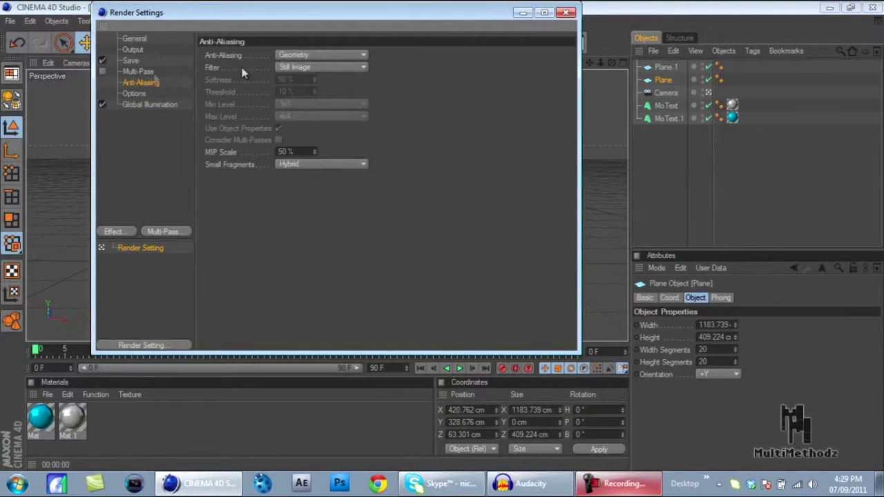
left_click(305, 55)
left_click(304, 93)
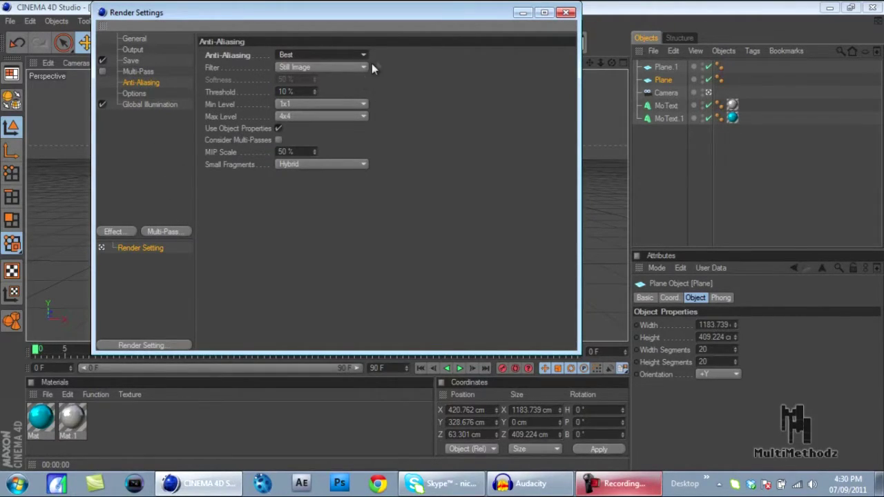
left_click(352, 53)
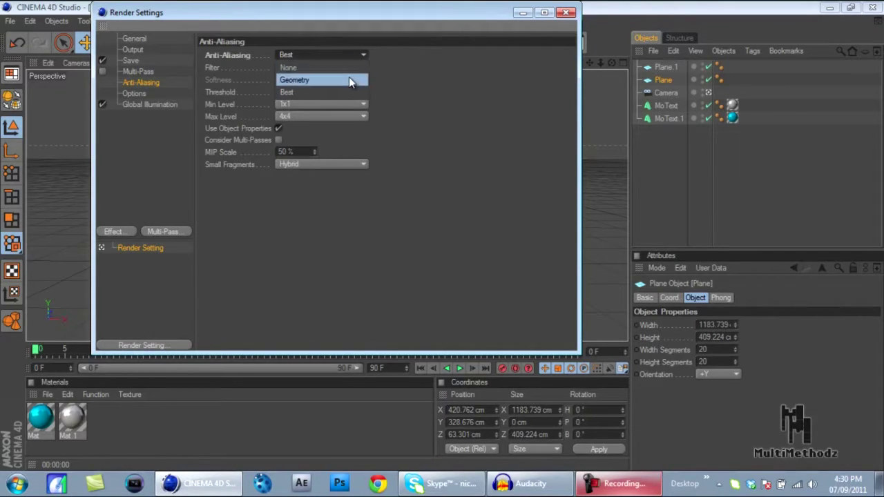
left_click(335, 68)
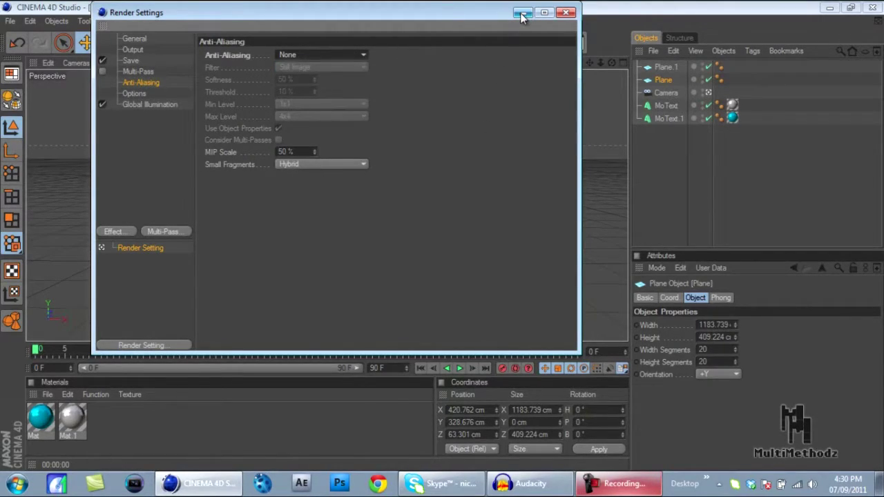
left_click(364, 54)
left_click(414, 99)
left_click(624, 483)
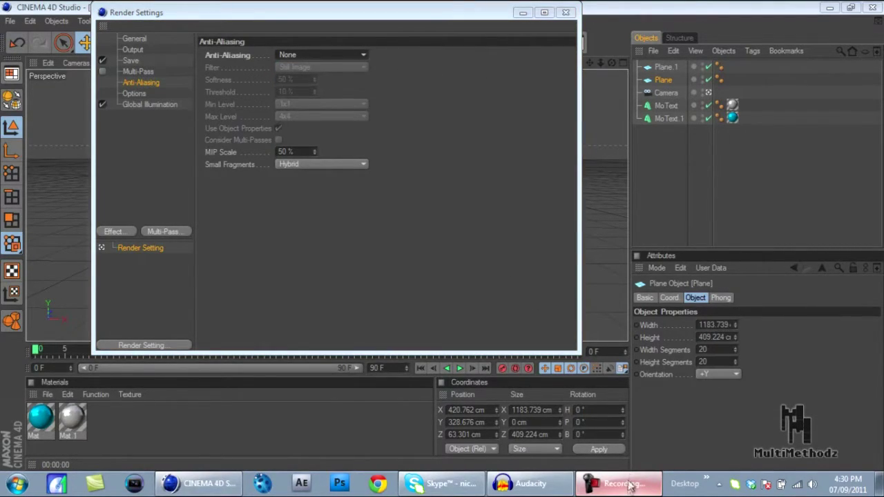
Step: Add the Ambient Occlusion effect to the render settings with its default properties
left_click(360, 212)
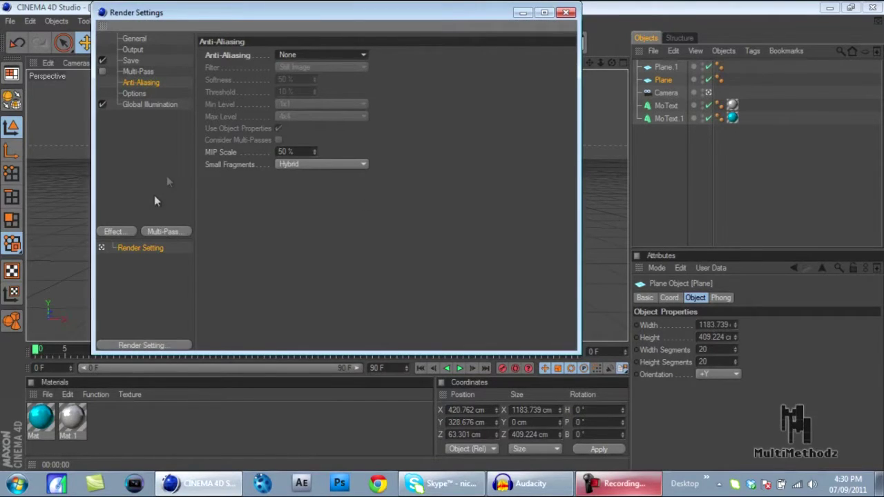
left_click(125, 232)
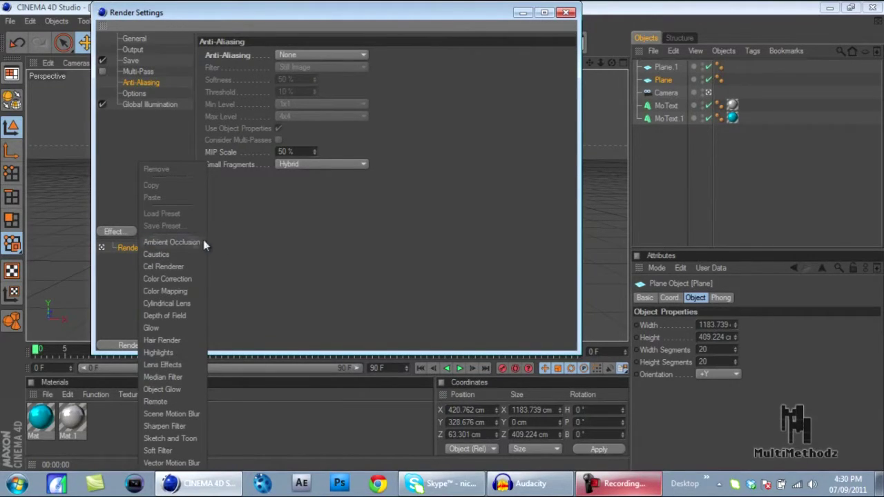
left_click(184, 241)
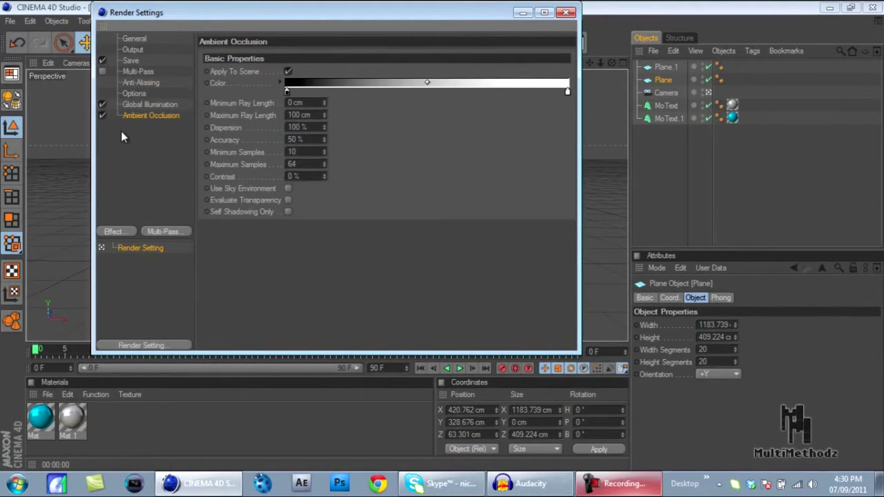
left_click(567, 11)
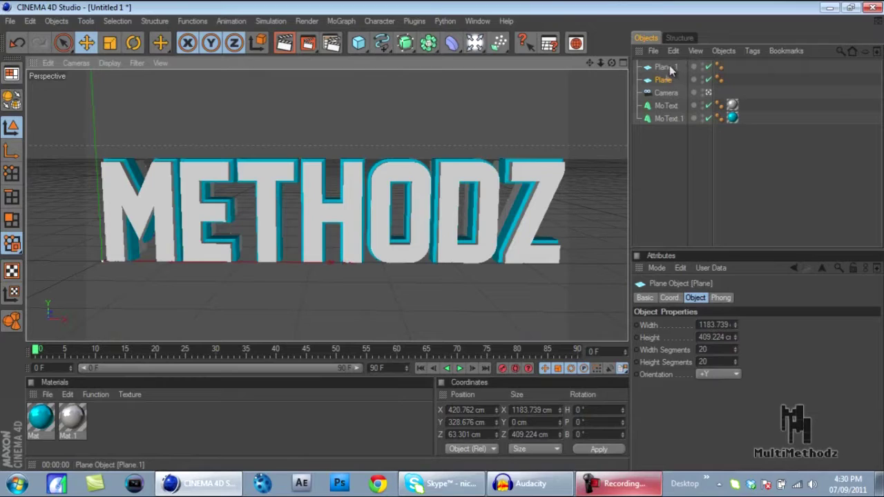
Step: Create a white luminous material by disabling its Color and Specular channels and enabling Luminance
double_click(174, 420)
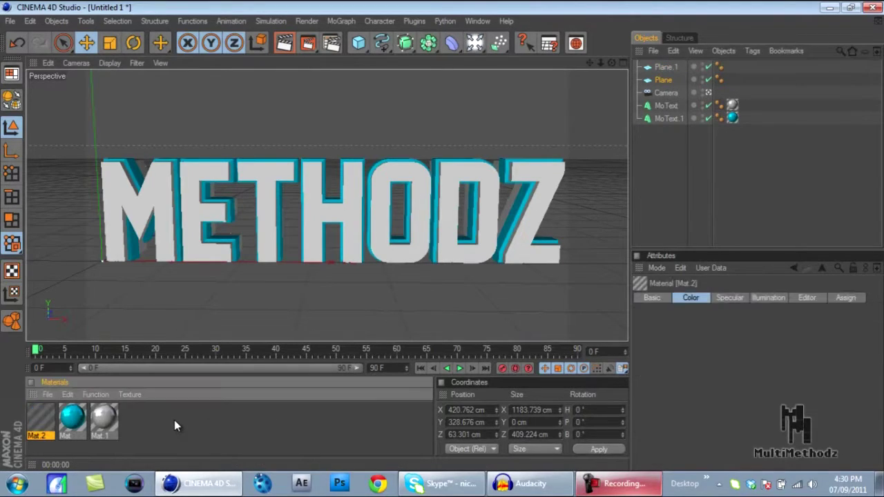
double_click(40, 420)
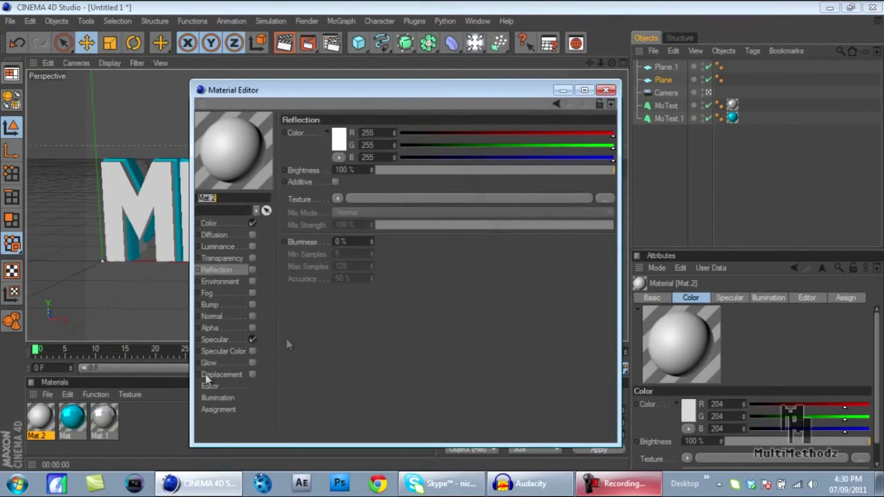
left_click(252, 339)
left_click(252, 223)
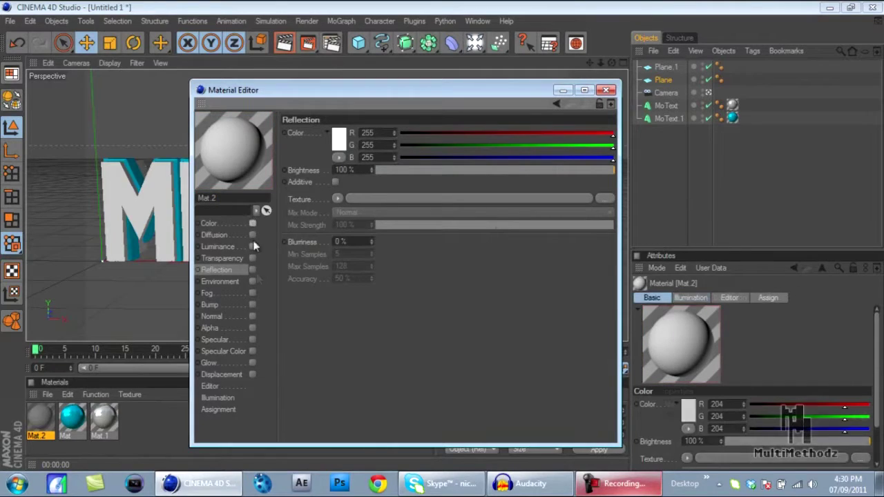
left_click(252, 246)
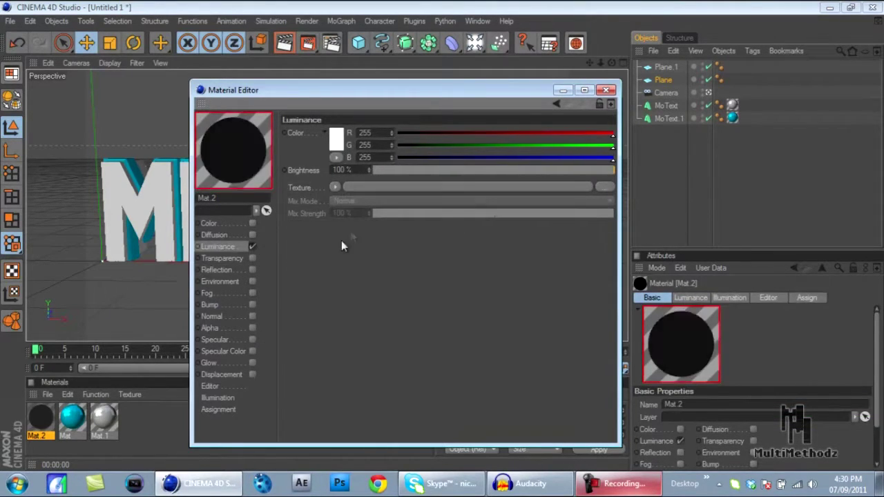
left_click(607, 91)
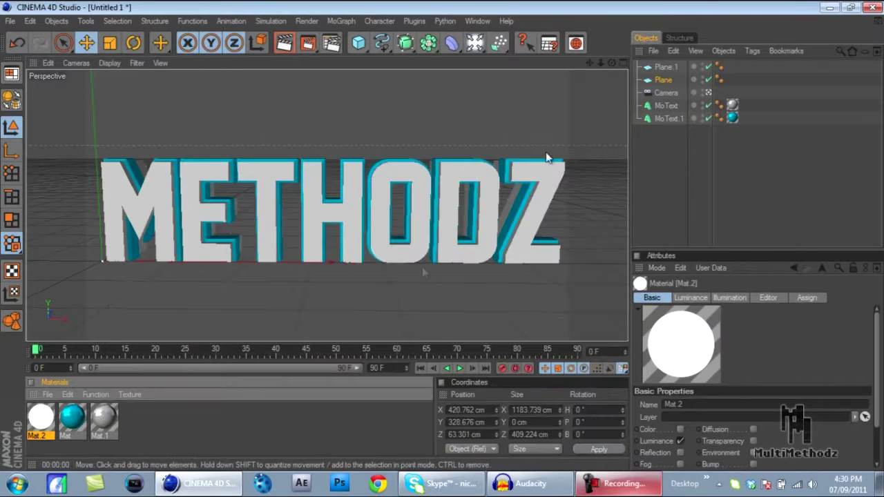
Step: Apply the white luminance material to both Plane and Plane.1 and preview the render in the viewport
left_click_drag(599, 161, 680, 82)
left_click_drag(52, 425, 663, 67)
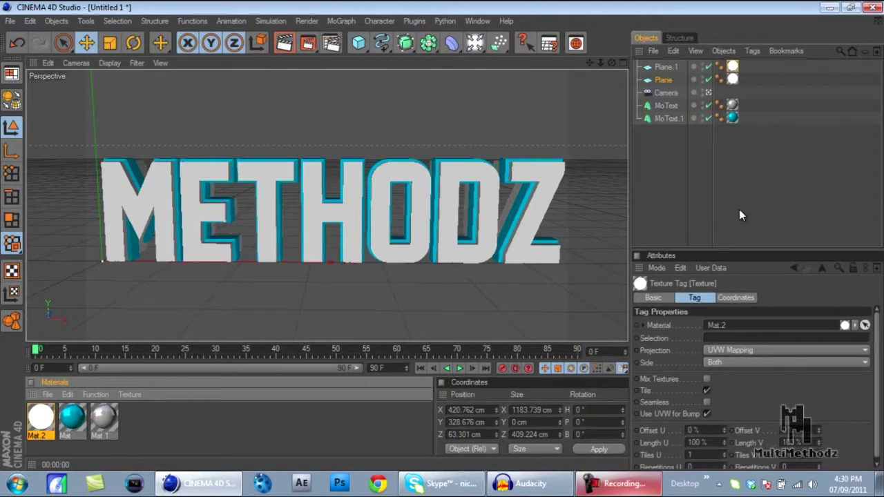
key("ctrl+r")
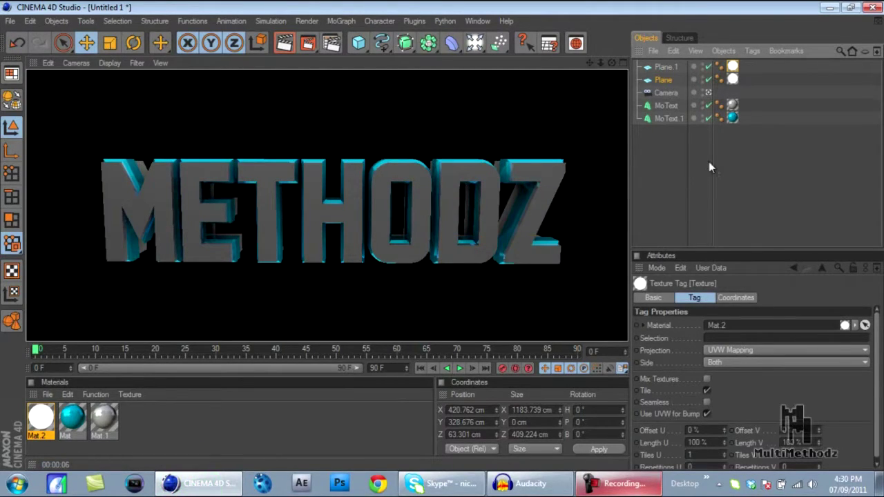
Step: Delete the gray material Mat.1 and duplicate the cyan material in its place
left_click(101, 422)
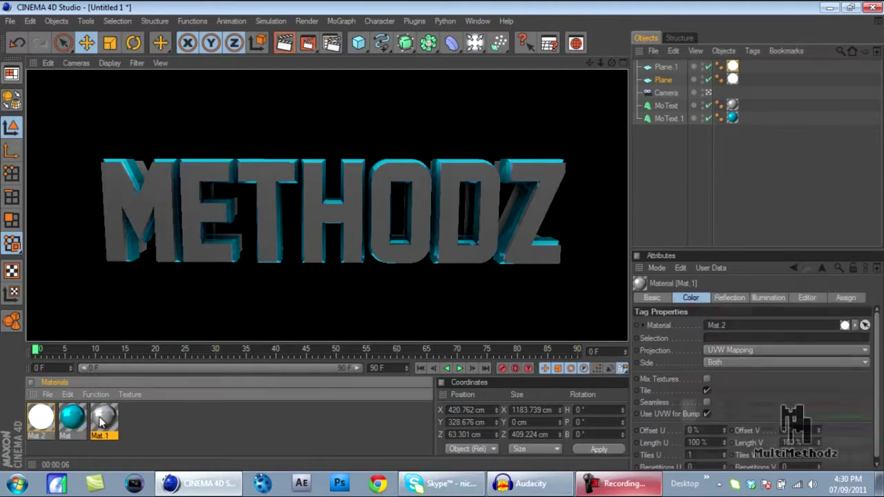
key("Delete")
left_click(73, 417)
left_click_drag(124, 410, 123, 415, "ctrl")
Step: Darken the duplicated cyan material's color to RGB 0, 118, 148 and apply it to the front text
double_click(104, 418)
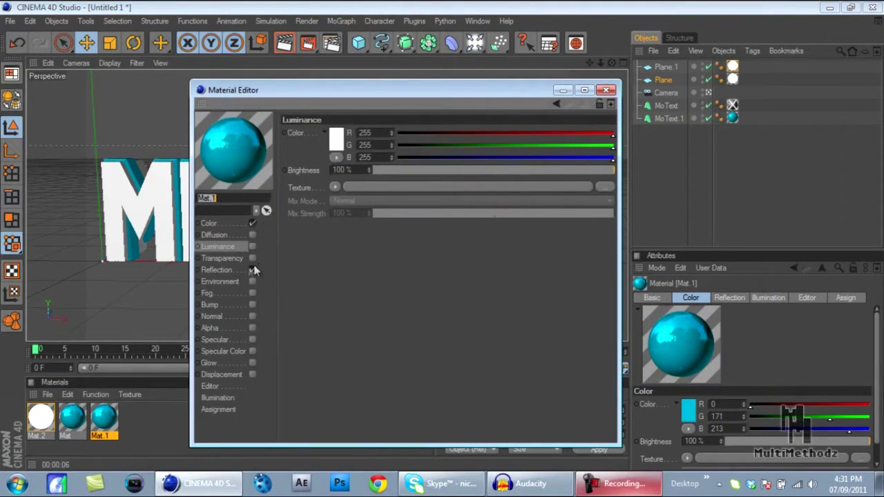
left_click(236, 224)
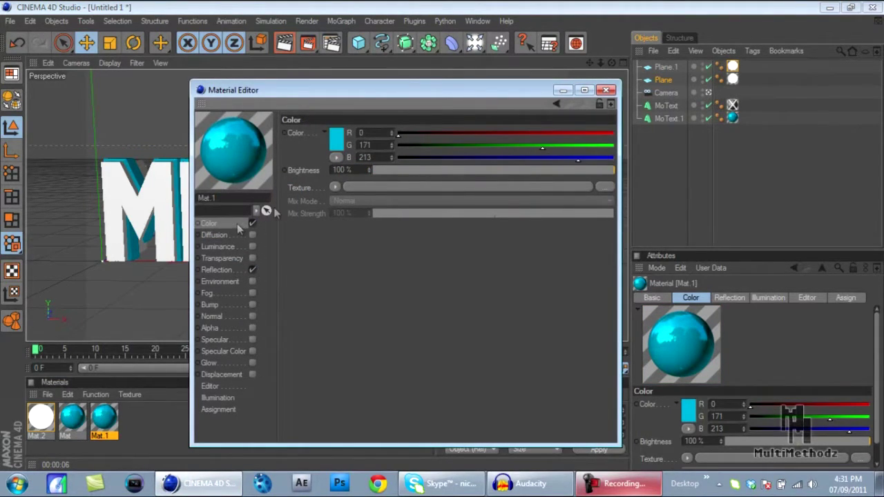
left_click(337, 141)
left_click_drag(346, 148, 351, 128)
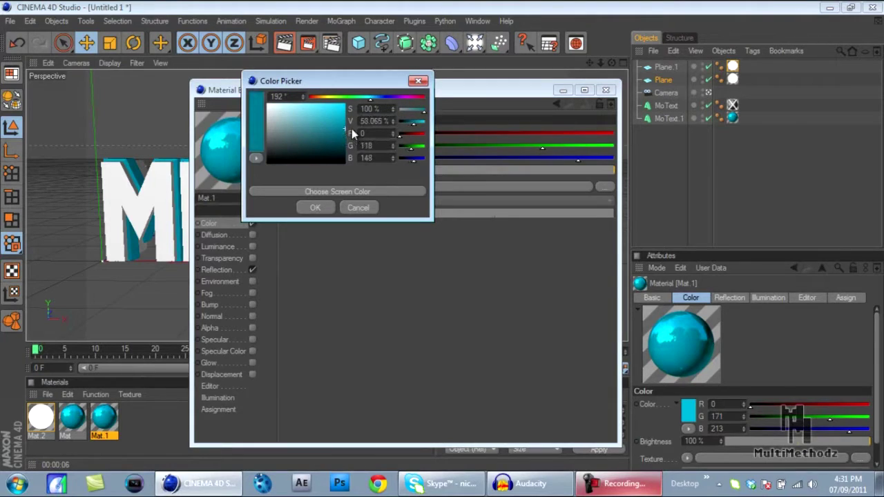
left_click(314, 208)
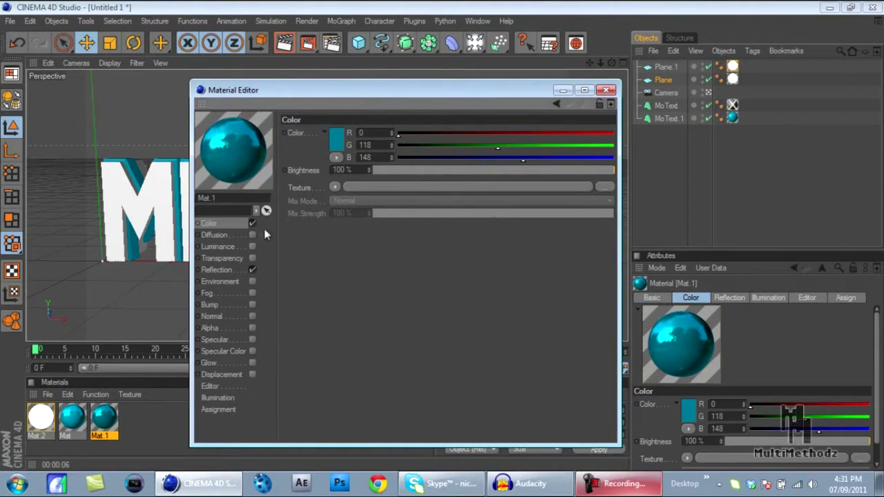
left_click(606, 91)
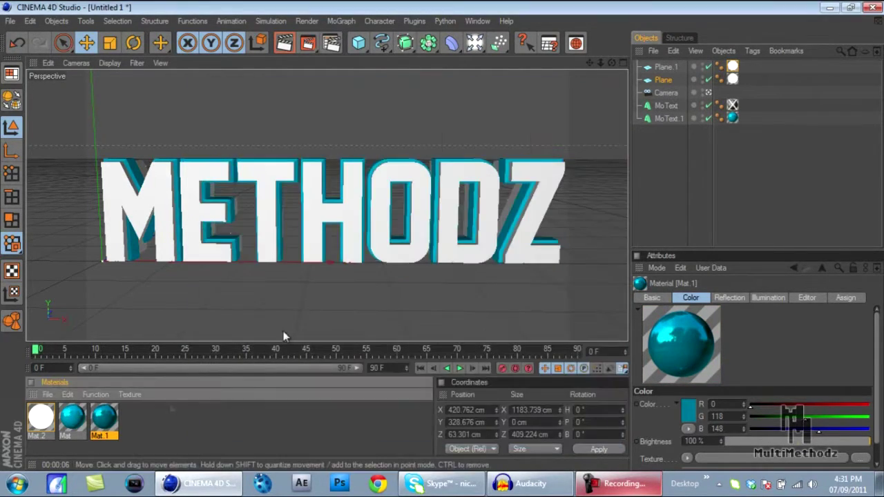
left_click_drag(165, 211, 167, 211)
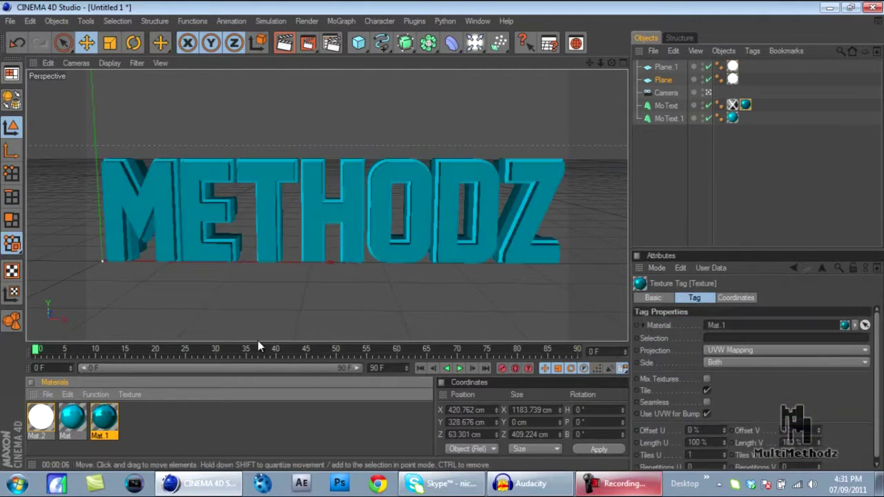
Step: Try black, RGB 0, 0, 0, as the duplicated material's color and delete that material
double_click(104, 418)
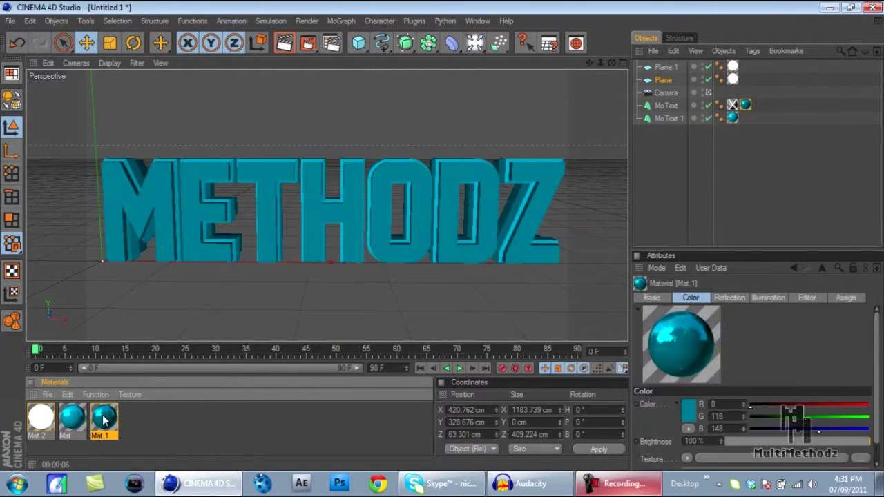
left_click(252, 269)
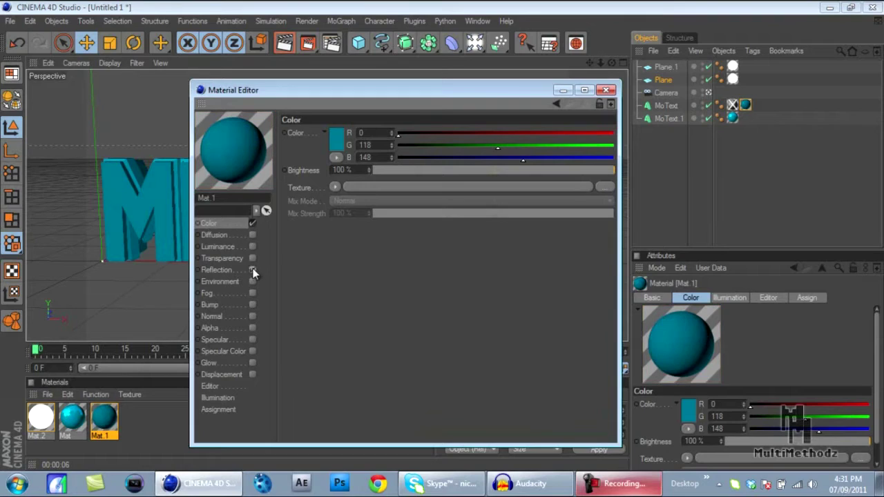
left_click(211, 223)
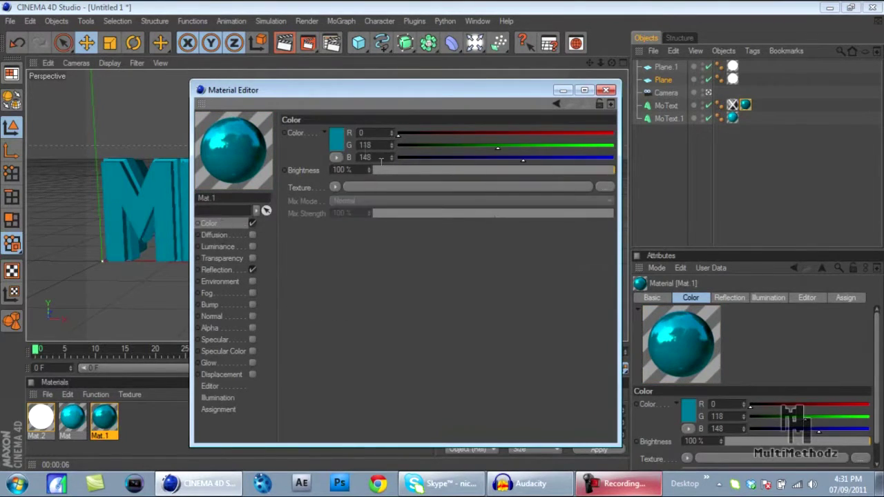
left_click(338, 141)
left_click_drag(311, 125, 223, 167)
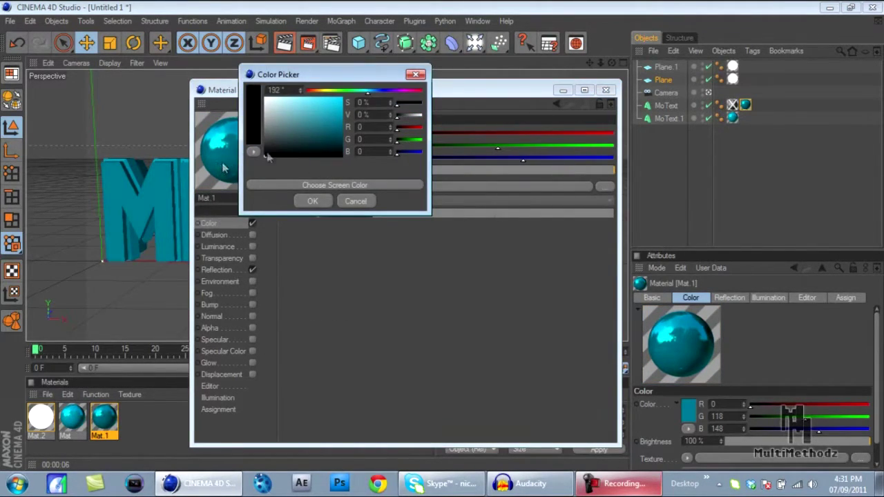
left_click(312, 201)
left_click(606, 91)
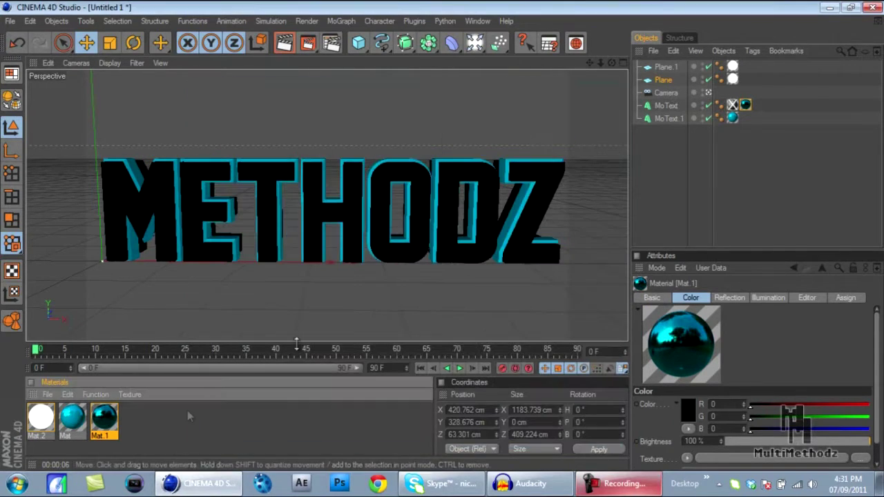
key("Delete")
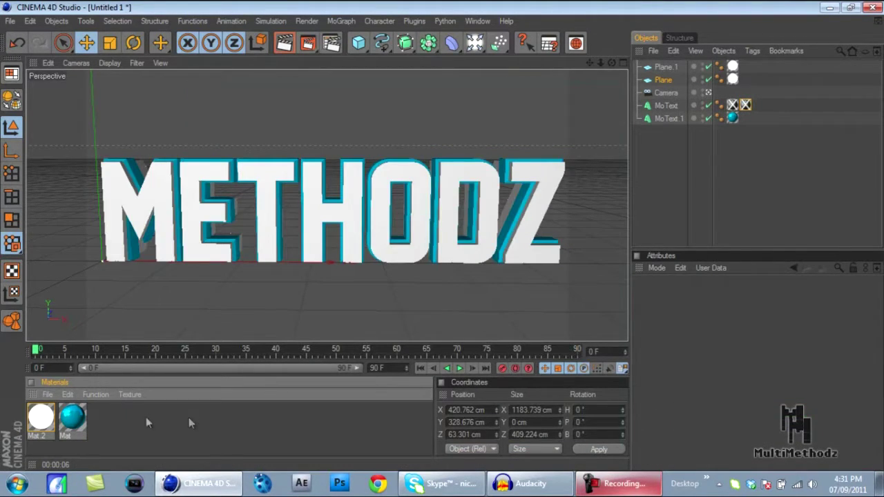
Step: Load the materials from the "5k text template Metal" file in the Cinema 4d Text Templates folder
left_click(67, 394)
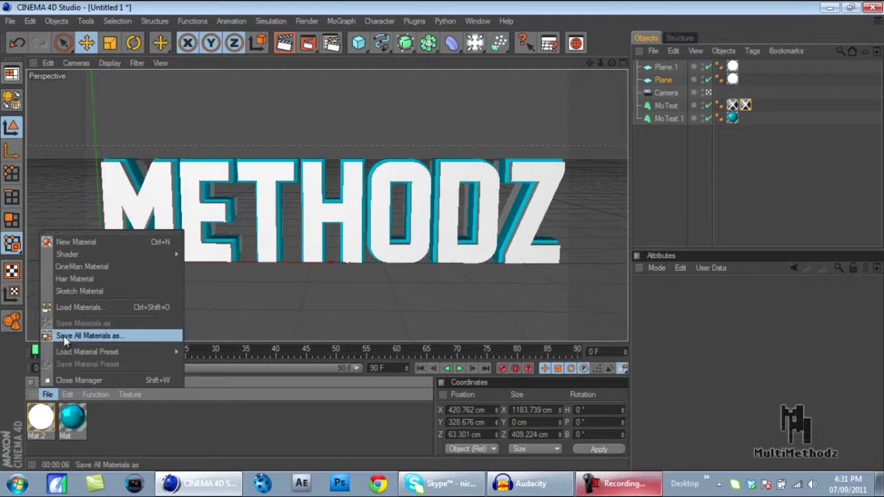
left_click(64, 302)
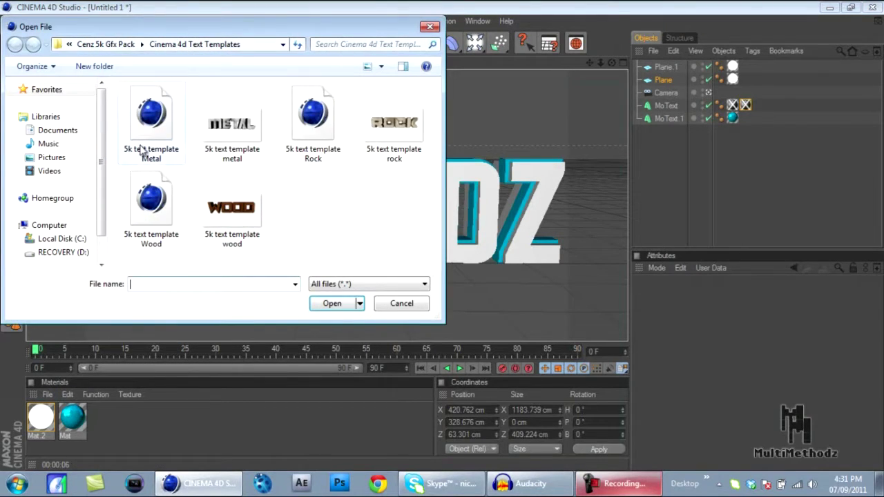
left_click(151, 116)
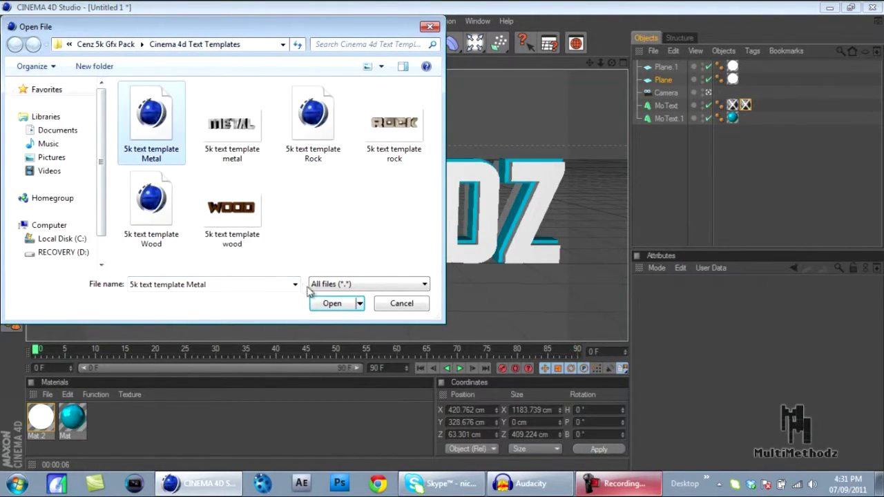
left_click(331, 303)
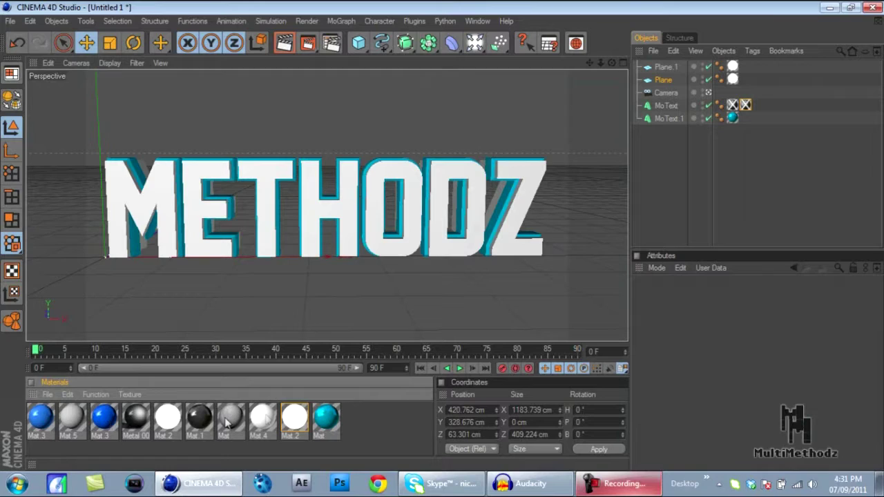
Step: Apply the darker blue Mat.3 to the front MoText and delete its two empty texture tags
left_click_drag(110, 422, 157, 207)
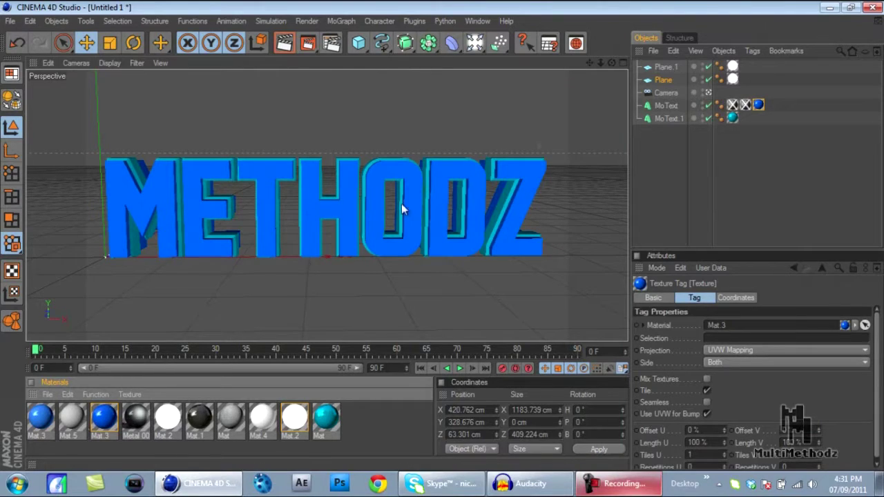
left_click(745, 105)
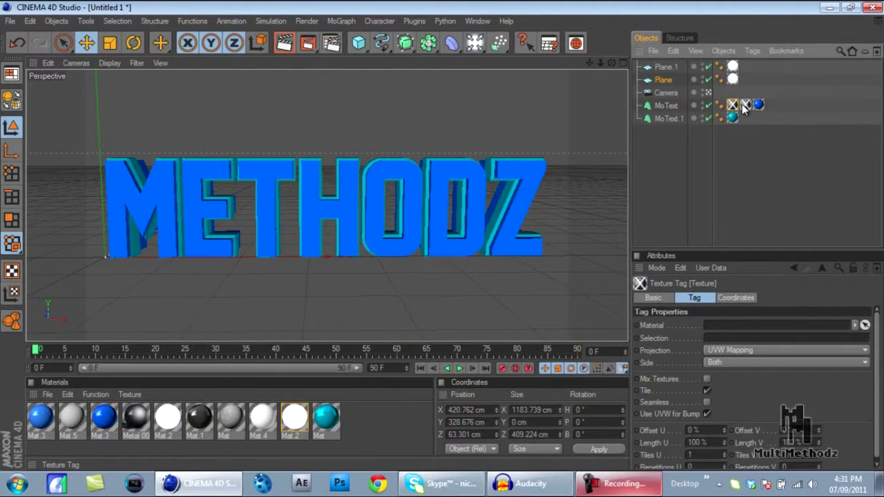
key("Delete")
left_click(732, 105)
key("Delete")
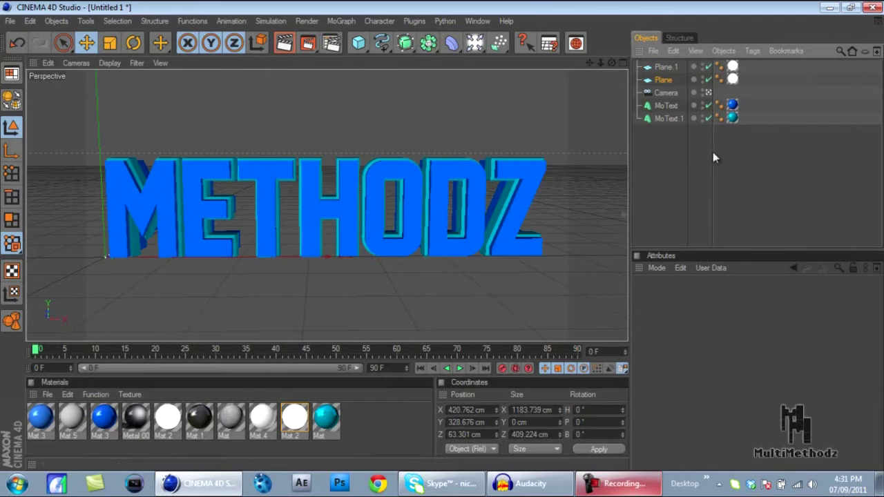
Step: Try the lighter blue Mat.3 on MoText.1 and preview the render in the viewport
left_click_drag(46, 425, 670, 116)
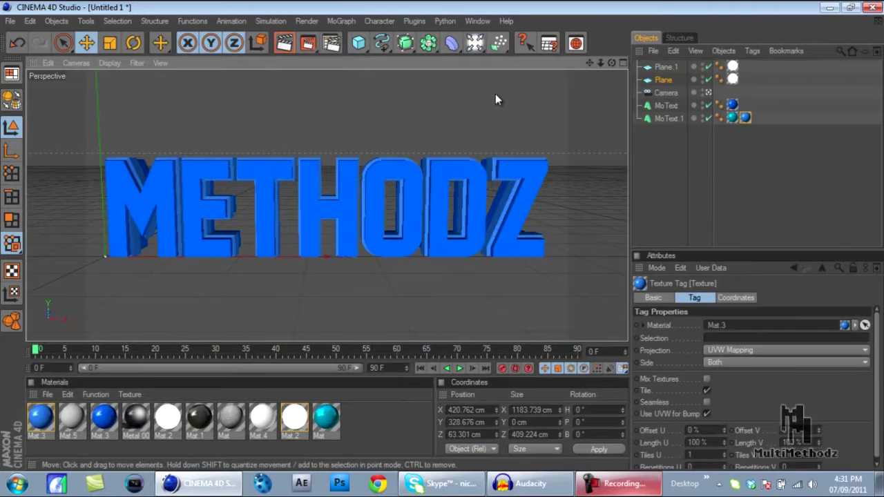
key("ctrl+r")
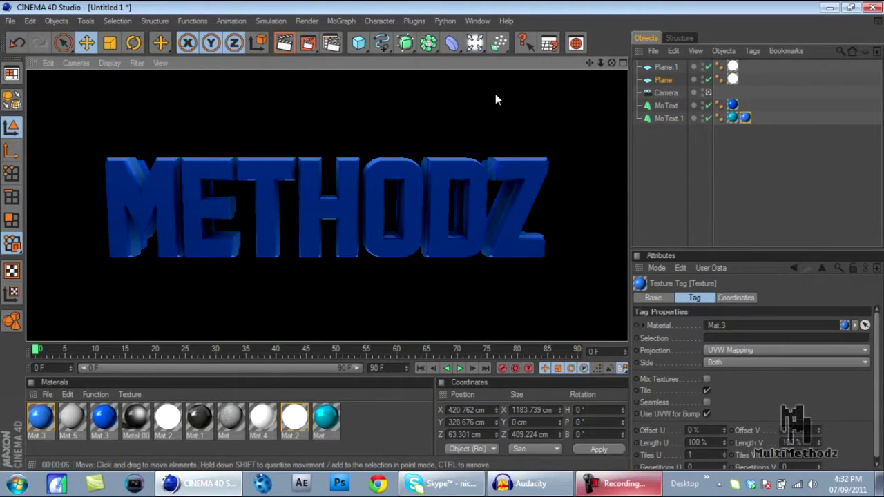
Step: Remove MoText.1's existing texture tags and apply the darker blue Mat.3 to it
left_click(745, 118)
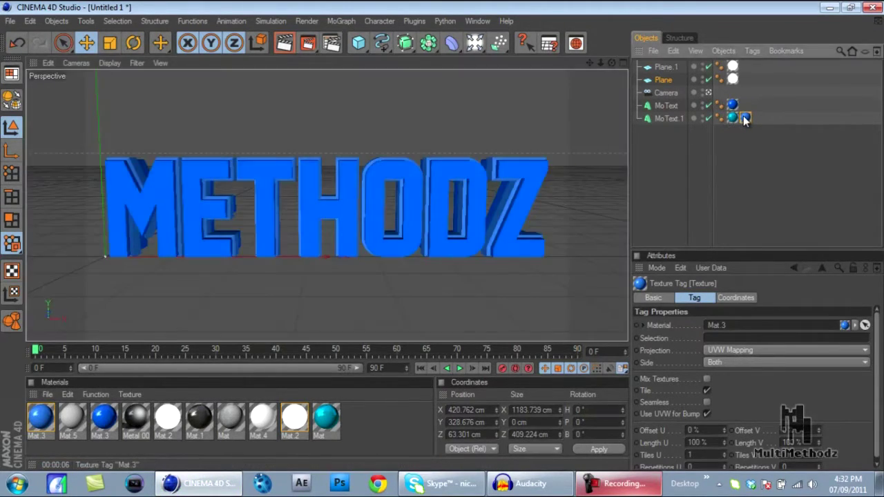
key("Delete")
left_click_drag(124, 410, 673, 120)
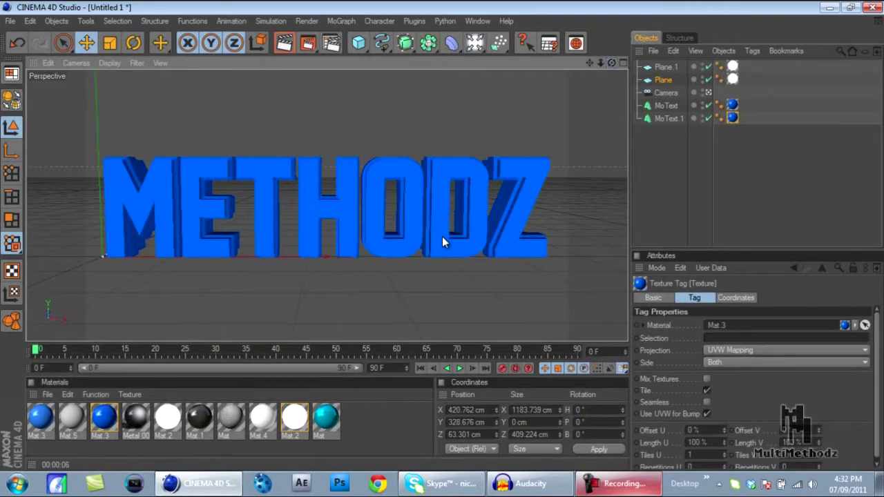
Step: Preview the render in the viewport and set Anti-Aliasing to Best in the render settings
key("ctrl+r")
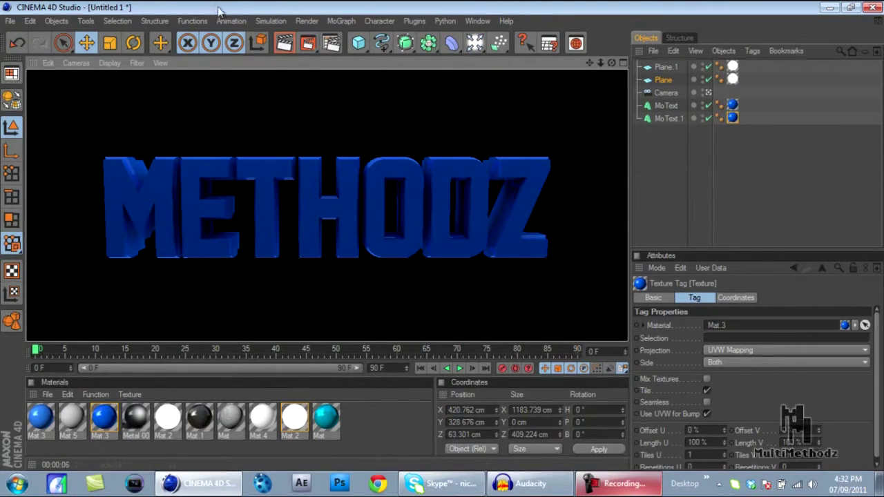
left_click(330, 43)
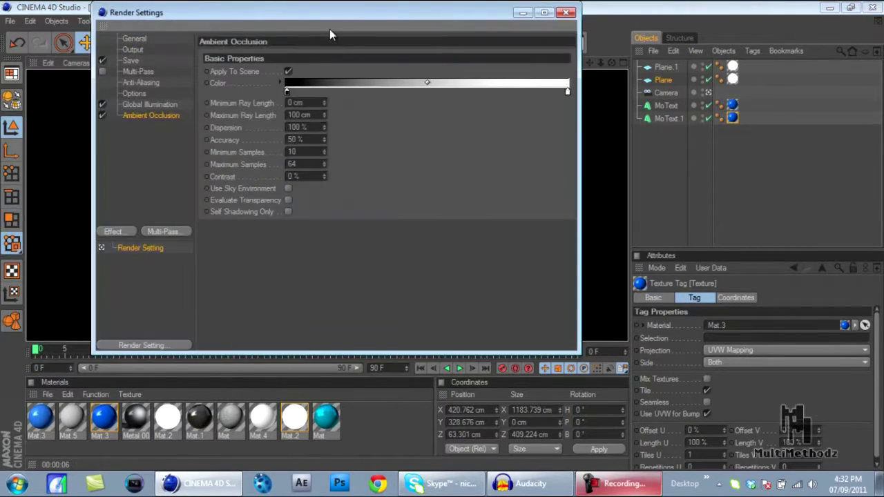
left_click(140, 82)
left_click(292, 54)
left_click(292, 92)
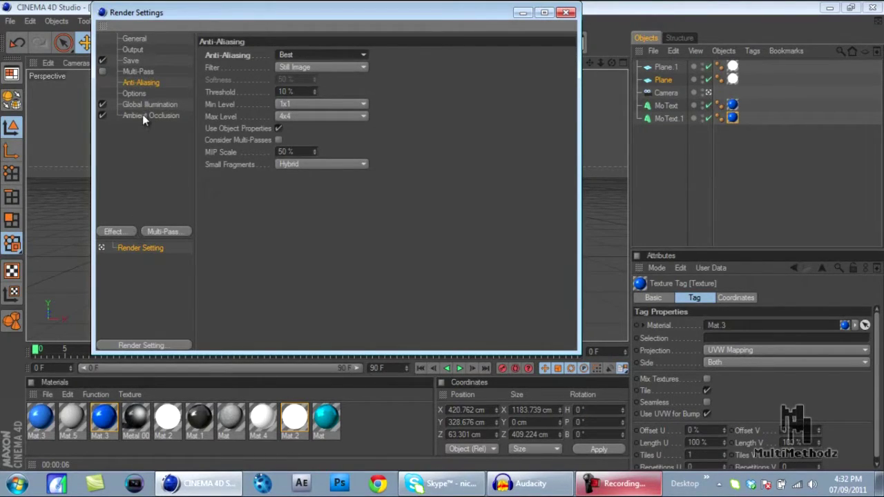
Step: Turn off Default Light in the render options and close the render settings
left_click(134, 93)
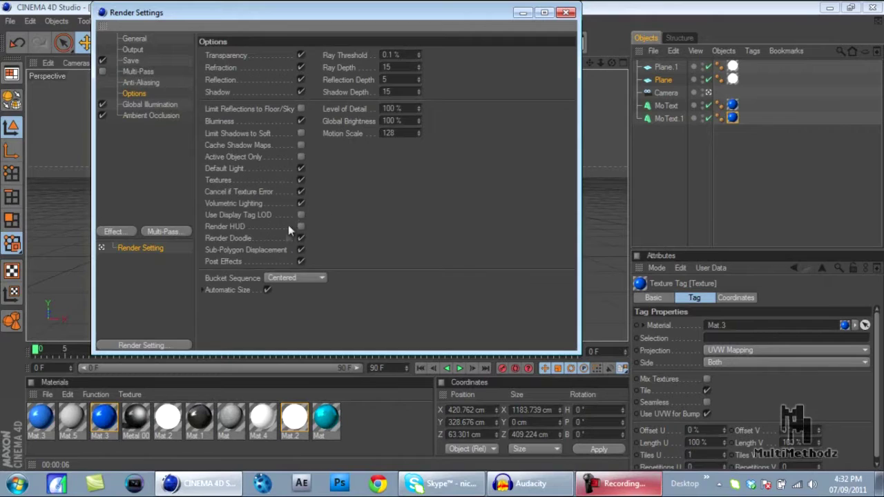
left_click(301, 169)
left_click(566, 13)
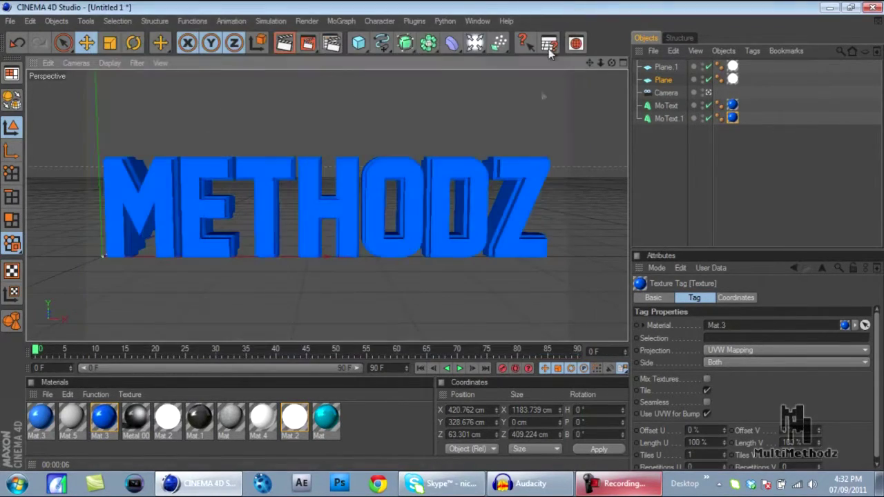
Step: Move Plane.1 up beneath the text and shift it along X, to about X 282 cm and Y -93 cm
left_click(666, 69)
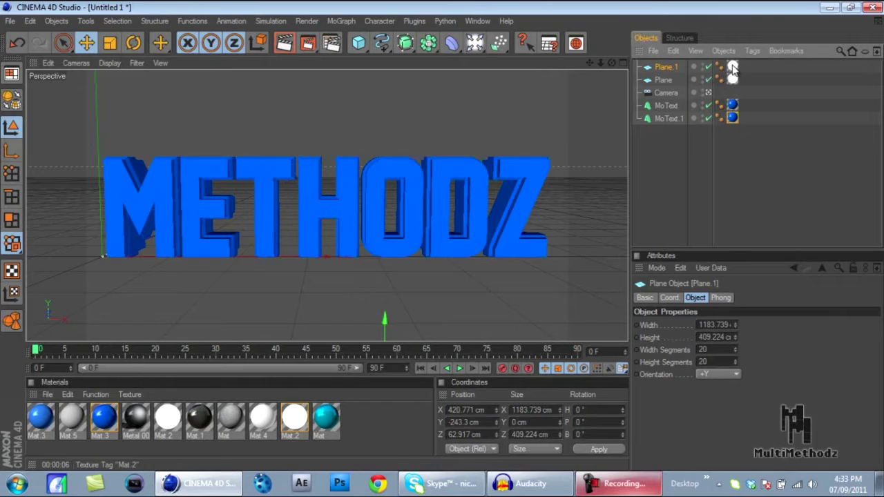
left_click_drag(387, 322, 442, 236)
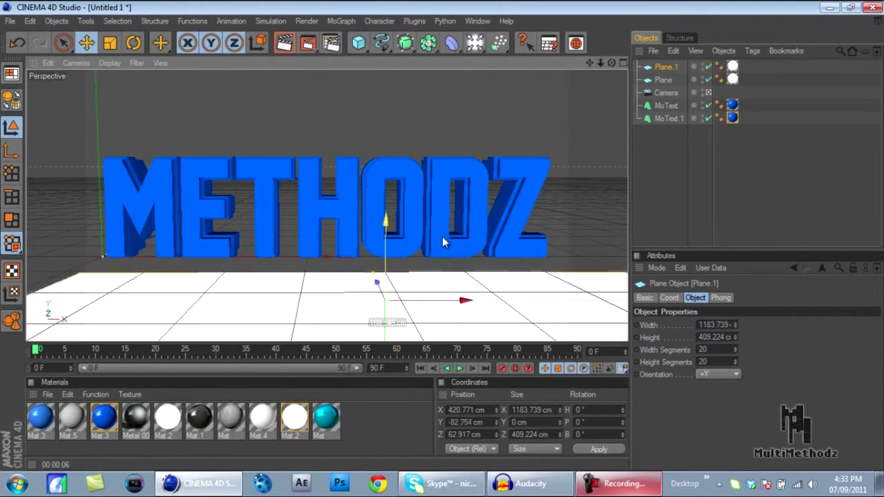
left_click_drag(465, 318, 379, 318)
Step: Lower the upper Plane to about Y 220 cm using the editor camera, and return to the scene camera
left_click(663, 79)
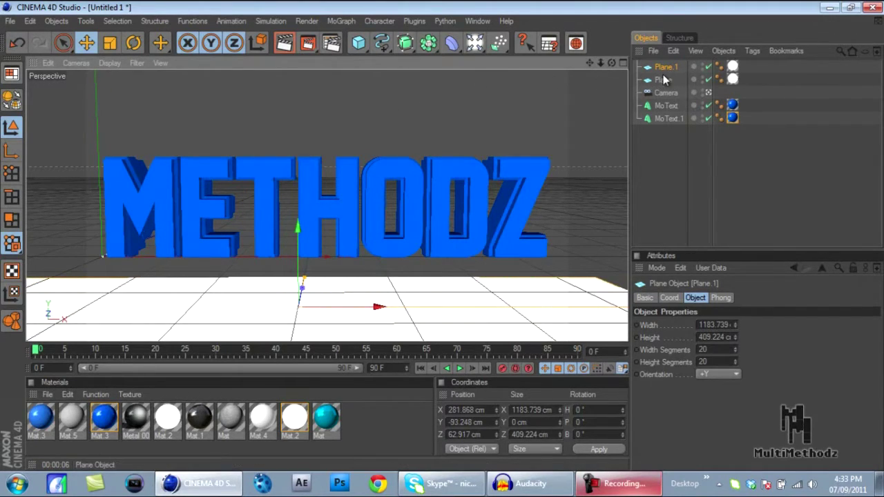
left_click(76, 62)
left_click(93, 95)
left_click_drag(329, 77, 444, 240)
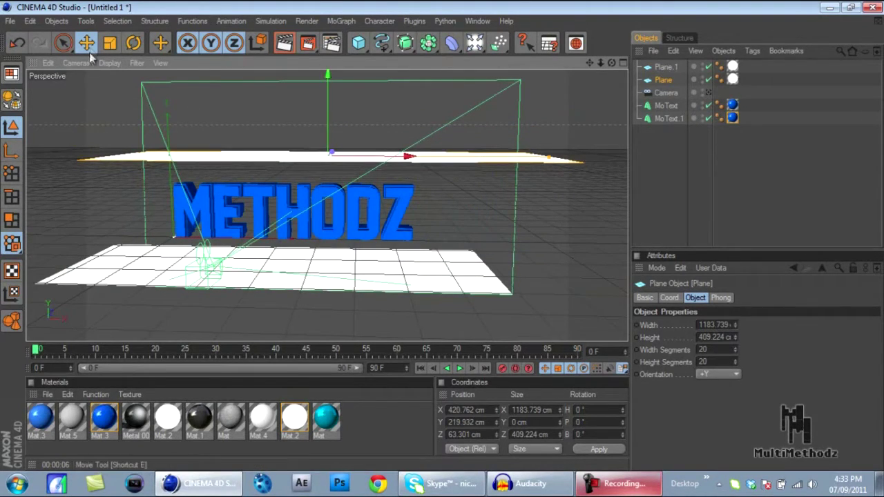
left_click(76, 63)
mouse_move(103, 82)
left_click(160, 81)
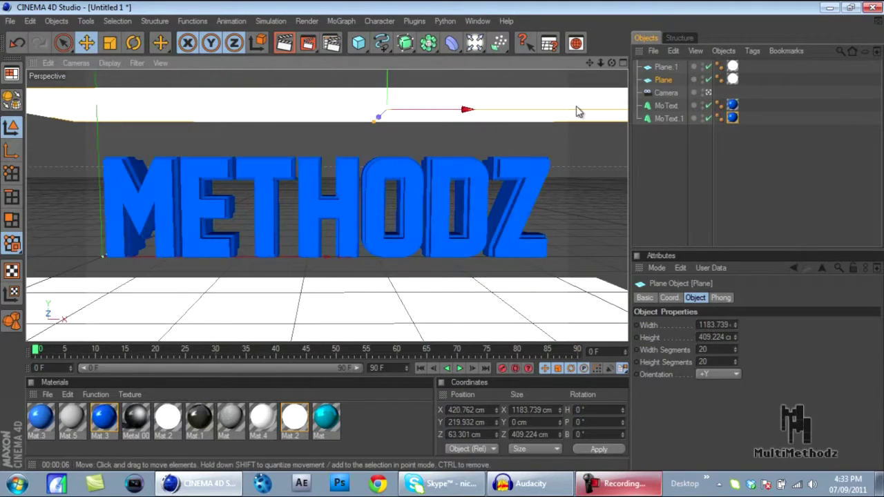
Step: Add a Compositing tag to Plane.1 and disable Seen by Camera
left_click(676, 67)
left_click(731, 67)
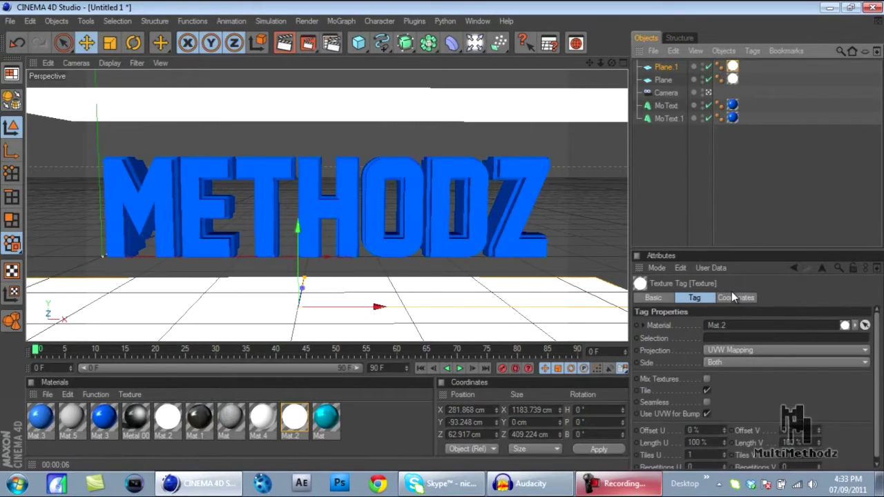
right_click(667, 70)
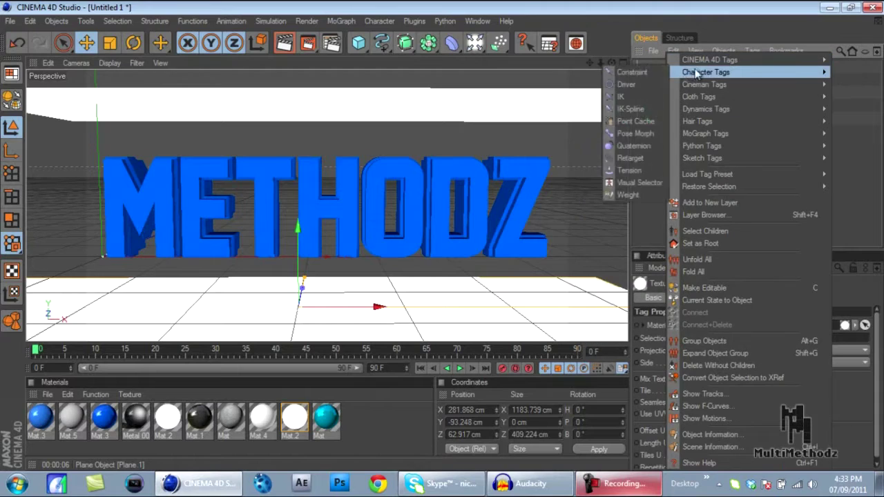
mouse_move(697, 60)
left_click(640, 121)
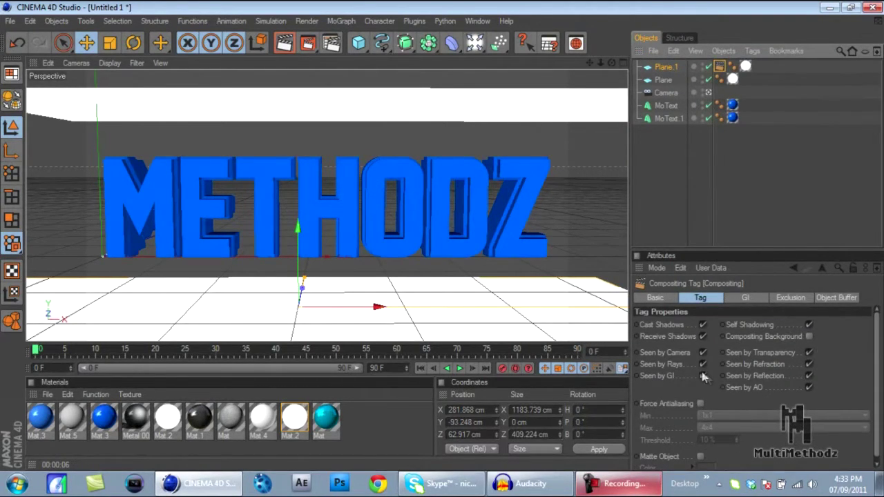
left_click(703, 352)
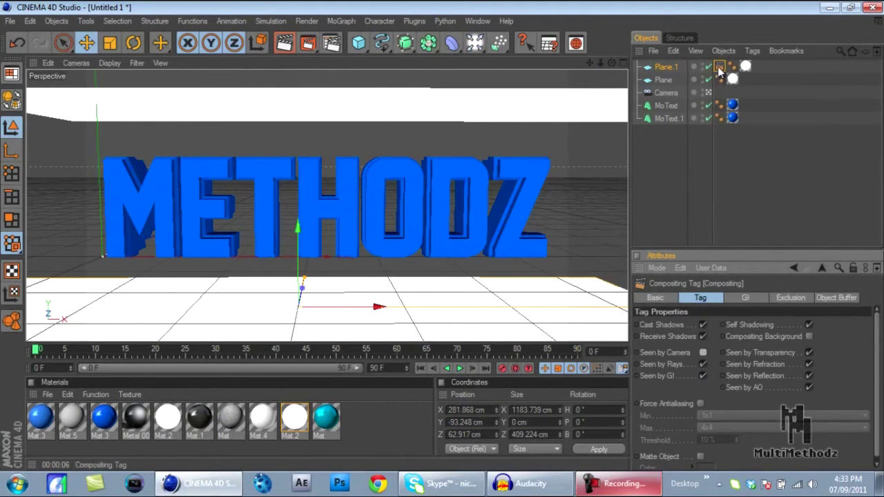
Step: Copy Plane.1's Compositing tag to Plane and preview the render in the viewport
left_click_drag(719, 71, 736, 81, "ctrl")
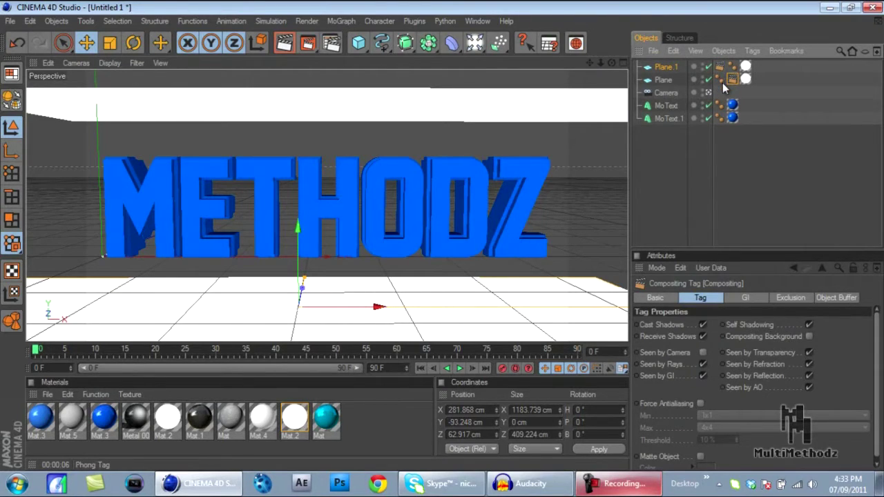
key("ctrl+r")
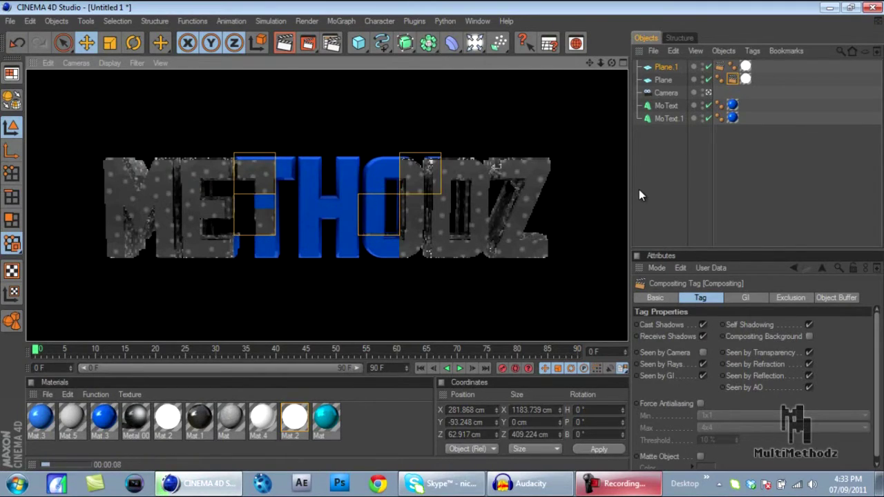
left_click(639, 190)
Step: Raise Plane.1 and lower Plane to about Y 161 cm, closer to the text, and preview the render again
left_click(364, 310)
left_click_drag(364, 310, 443, 263)
left_click_drag(386, 89, 444, 242)
key("ctrl+r")
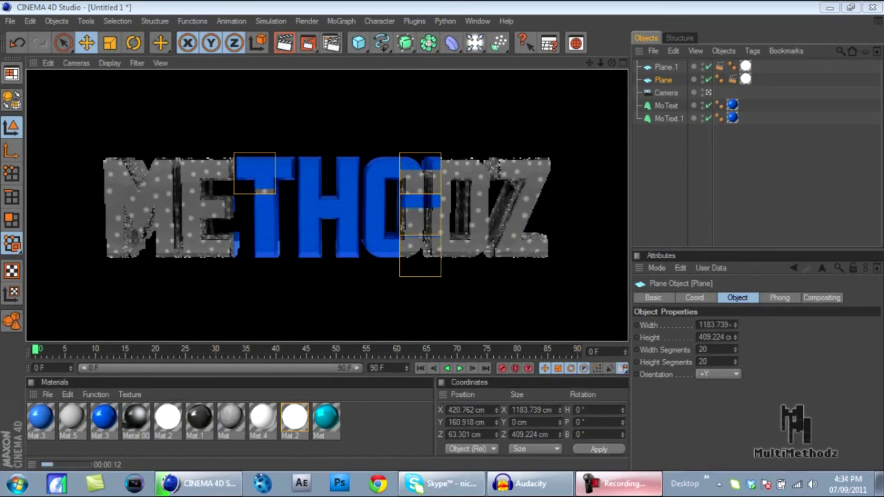
left_click(459, 305)
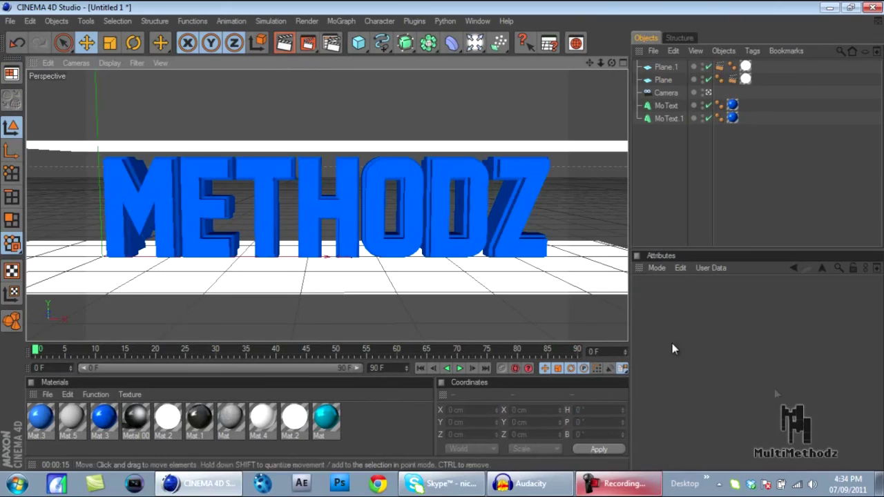